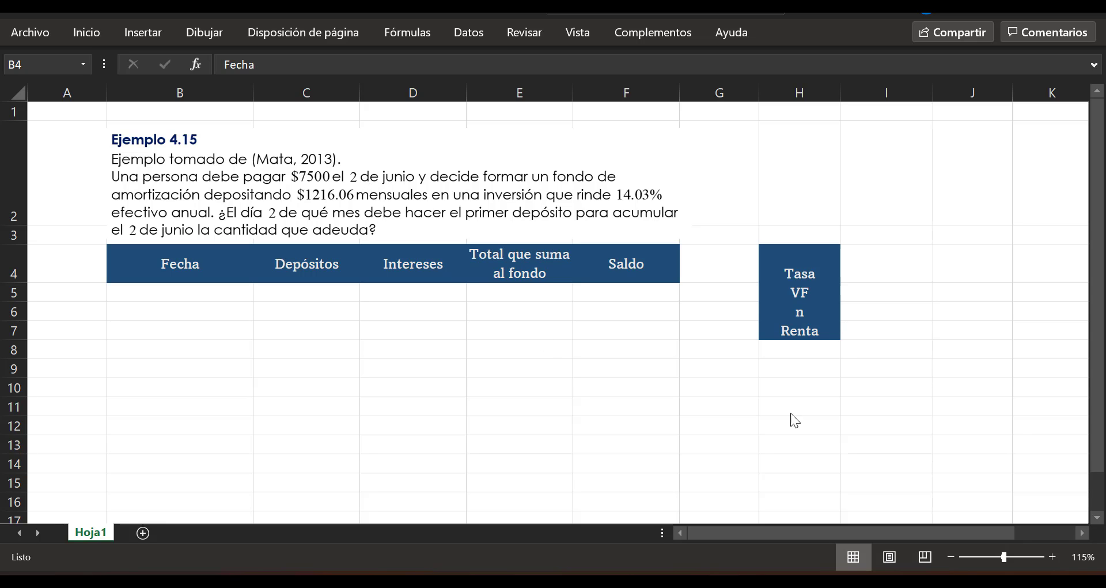
Step: Label cell H11 "Finalización" and enter "2 de junio" beside it in I11
{"action": "left_click", "coordinate": [810, 411]}
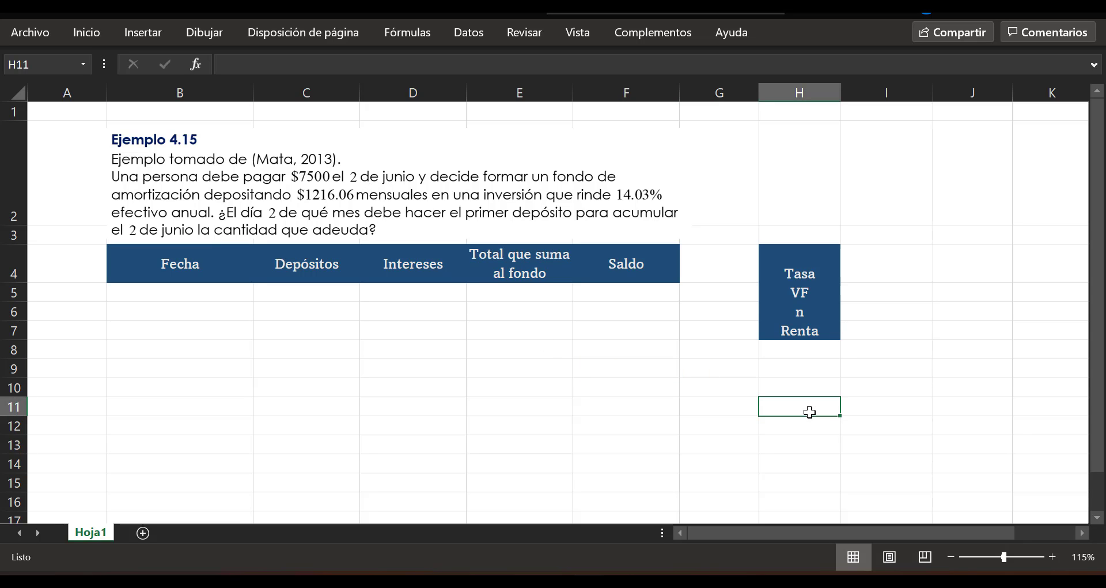
{"action": "type", "text": "Finalz"}
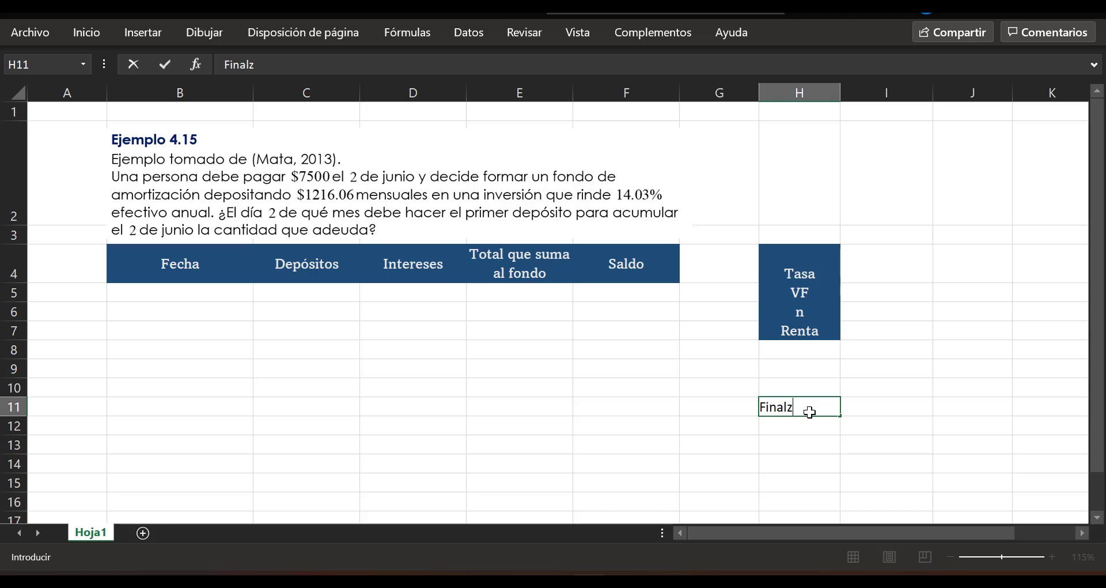
{"action": "key", "text": "BackSpace"}
{"action": "type", "text": "ización"}
{"action": "key", "text": "Tab"}
{"action": "type", "text": "2 de junio"}
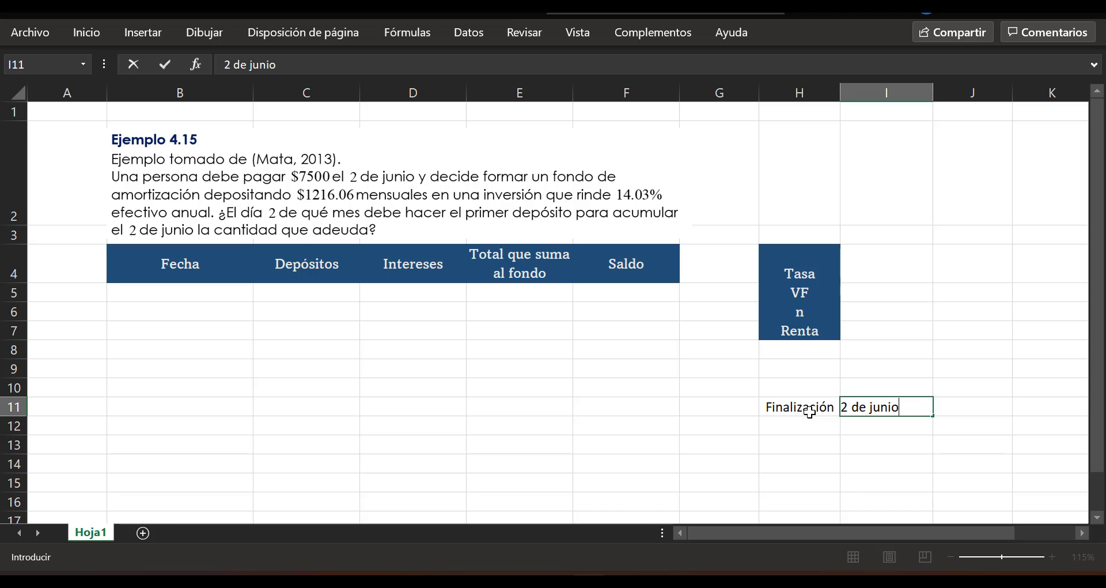
Step: Label cell H10 "Inicio", directly above the "Finalización" label
{"action": "key", "text": "Left"}
{"action": "key", "text": "Up"}
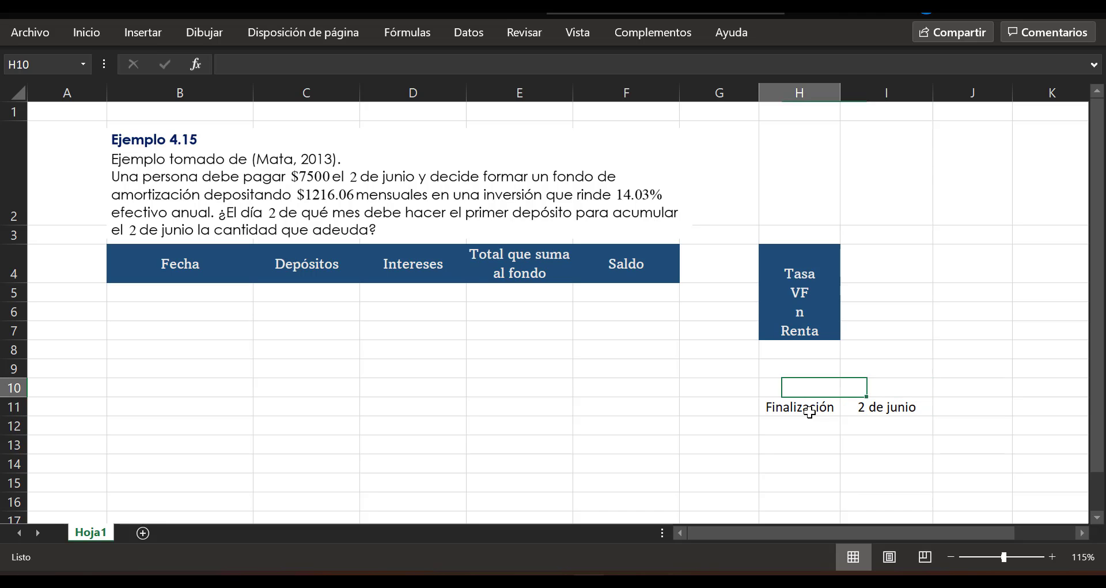
{"action": "type", "text": "Inicio"}
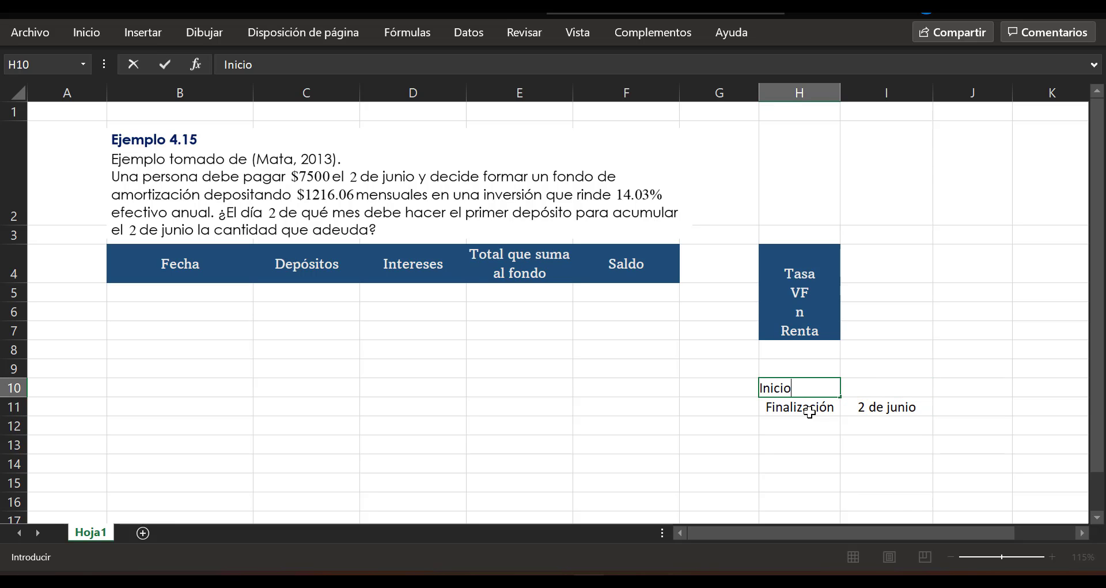
{"action": "key", "text": "Tab"}
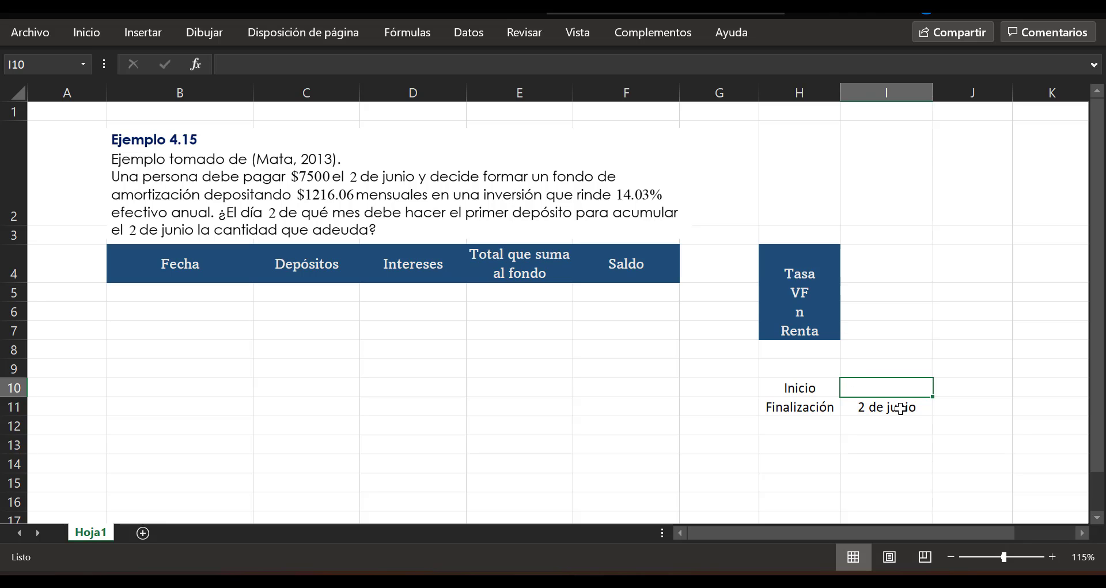
{"action": "left_click", "coordinate": [896, 405]}
{"action": "left_click", "coordinate": [905, 387]}
{"action": "left_click", "coordinate": [906, 403]}
{"action": "left_click", "coordinate": [905, 388]}
{"action": "left_click", "coordinate": [899, 410]}
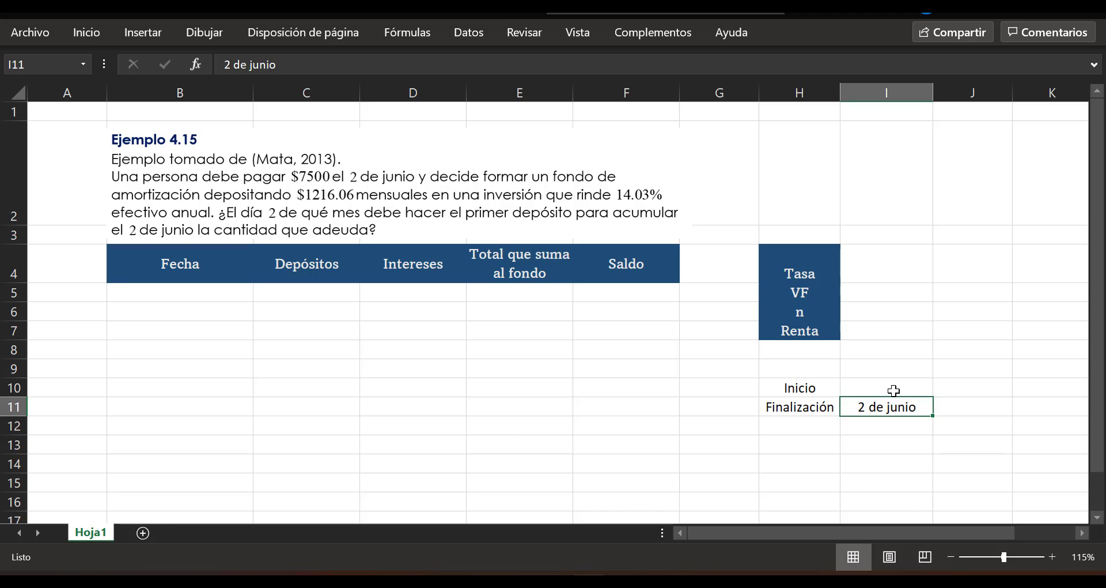
{"action": "left_click", "coordinate": [894, 391]}
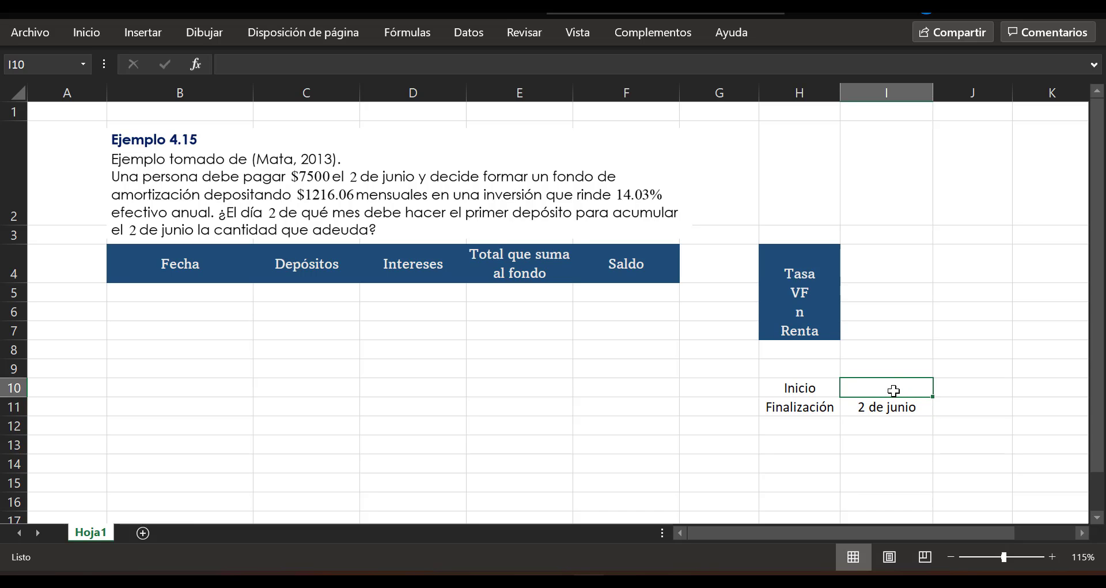
{"action": "left_click", "coordinate": [893, 372]}
{"action": "left_click", "coordinate": [880, 390]}
{"action": "left_click", "coordinate": [293, 351]}
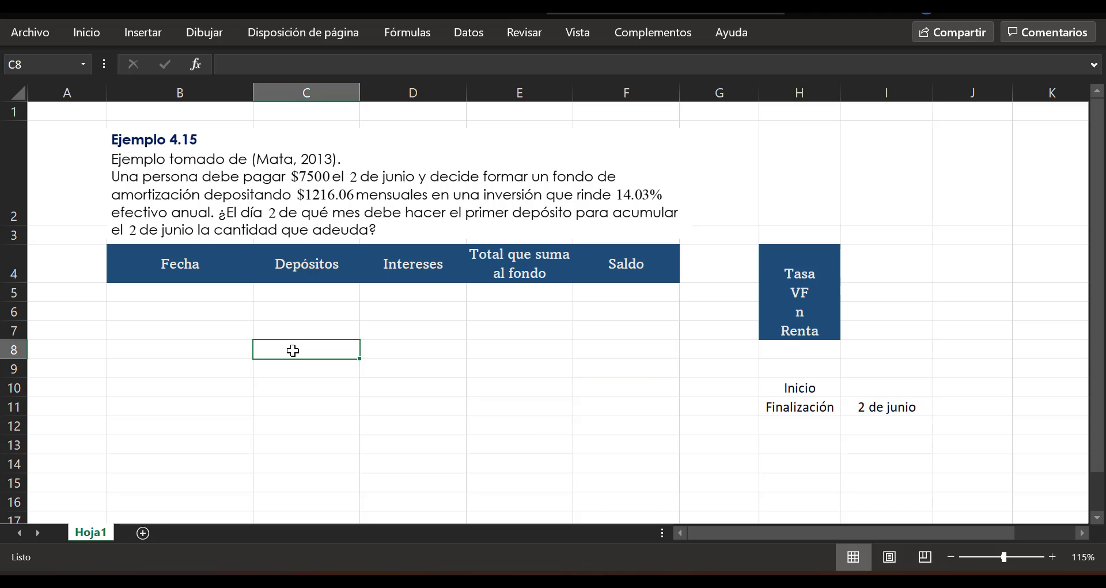
{"action": "left_click", "coordinate": [862, 267]}
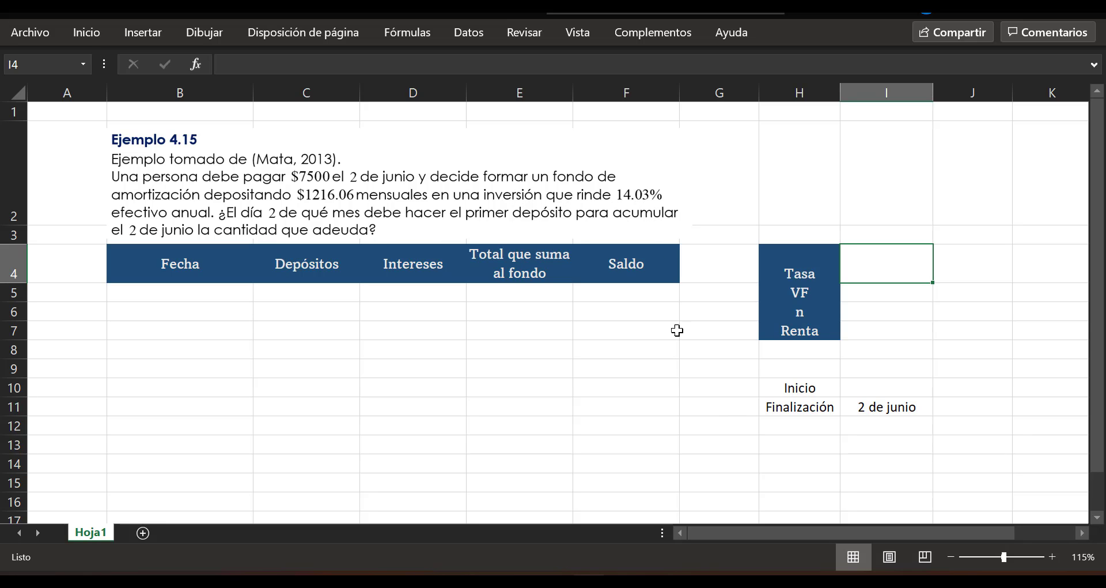
Step: Label cell H13 "Tasa efectiva" and enter the rate 0.1403 in I13
{"action": "left_click", "coordinate": [797, 445]}
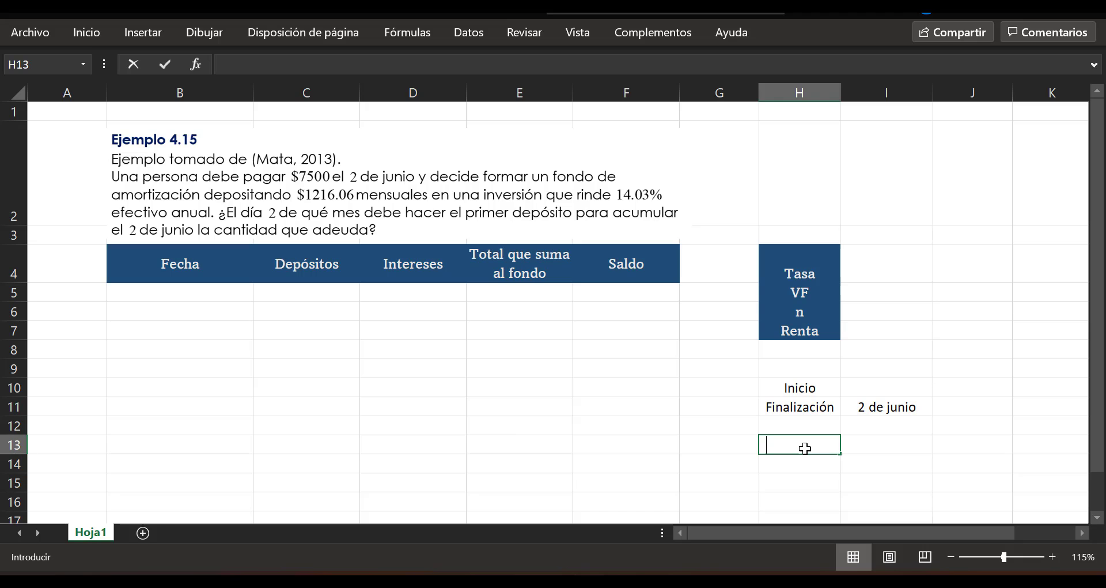
{"action": "type", "text": "Tasa efectiva"}
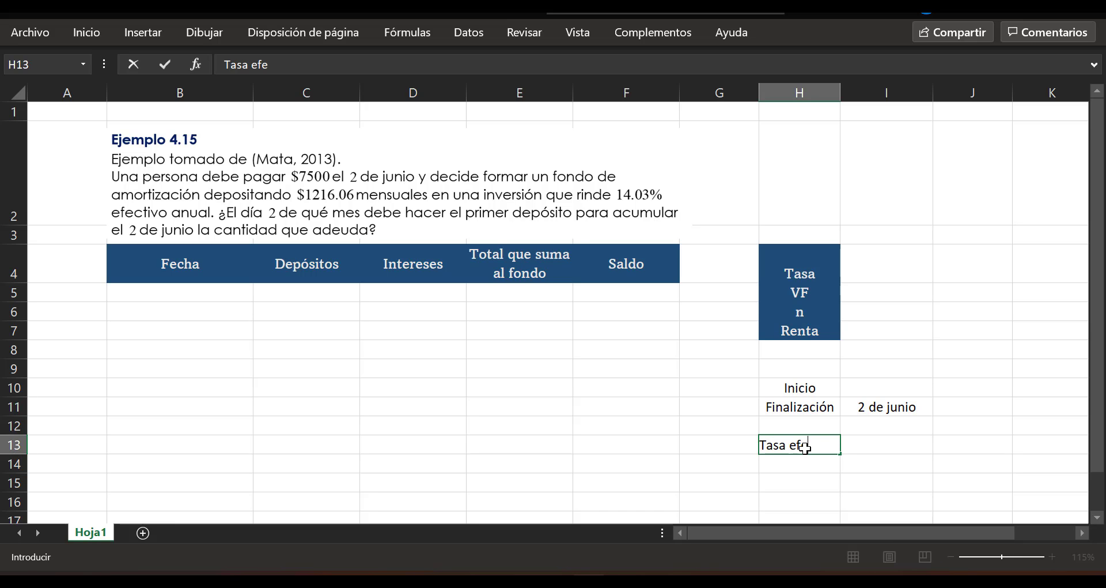
{"action": "key", "text": "ctrl+Return"}
{"action": "key", "text": "Tab"}
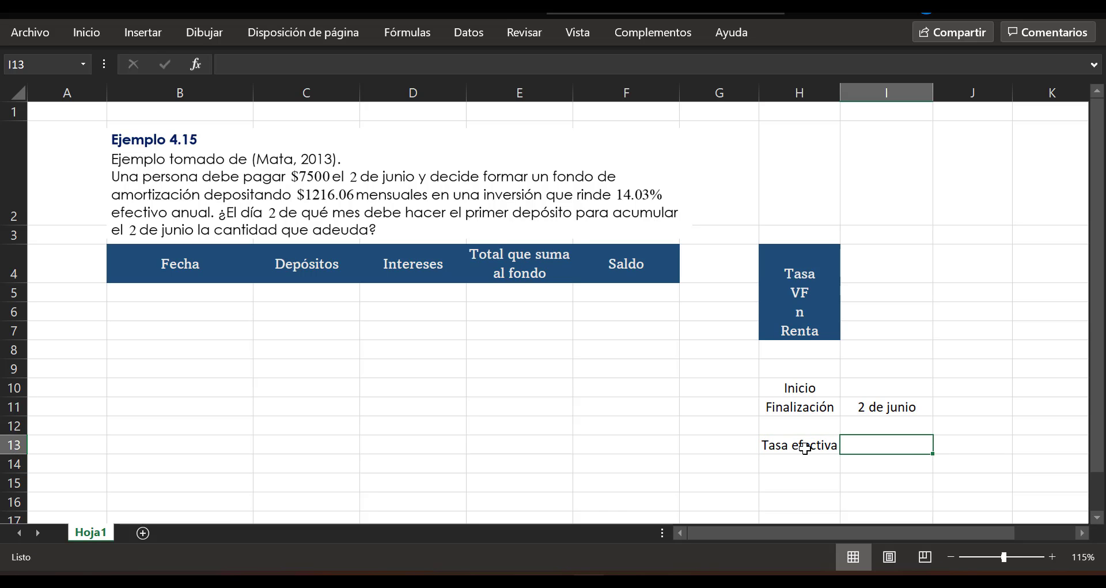
{"action": "type", "text": "14"}
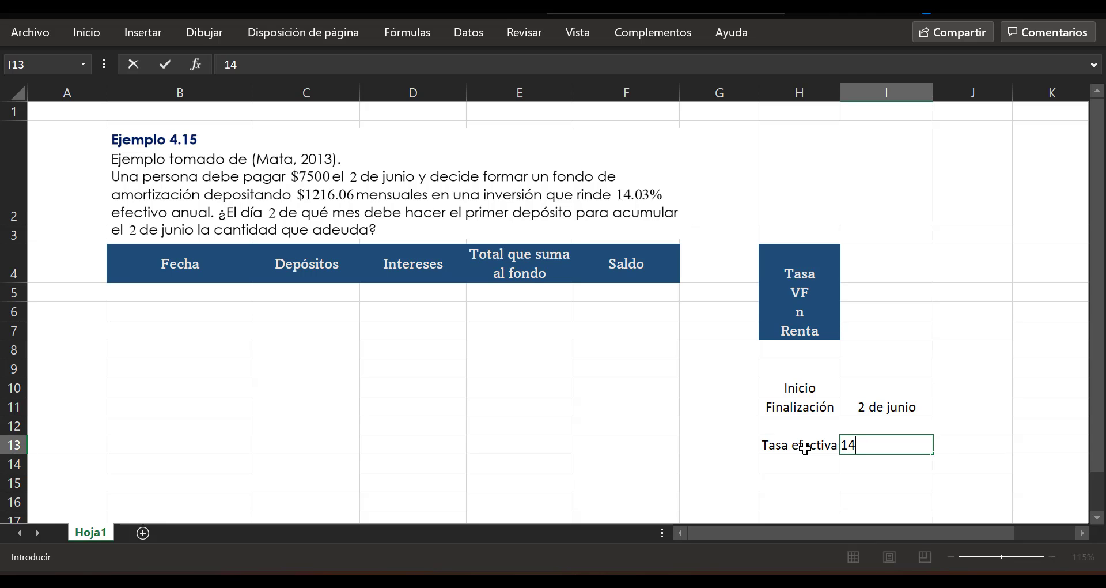
{"action": "key", "text": "BackSpace"}
{"action": "key", "text": "BackSpace"}
{"action": "type", "text": "0.1403"}
{"action": "key", "text": "Return"}
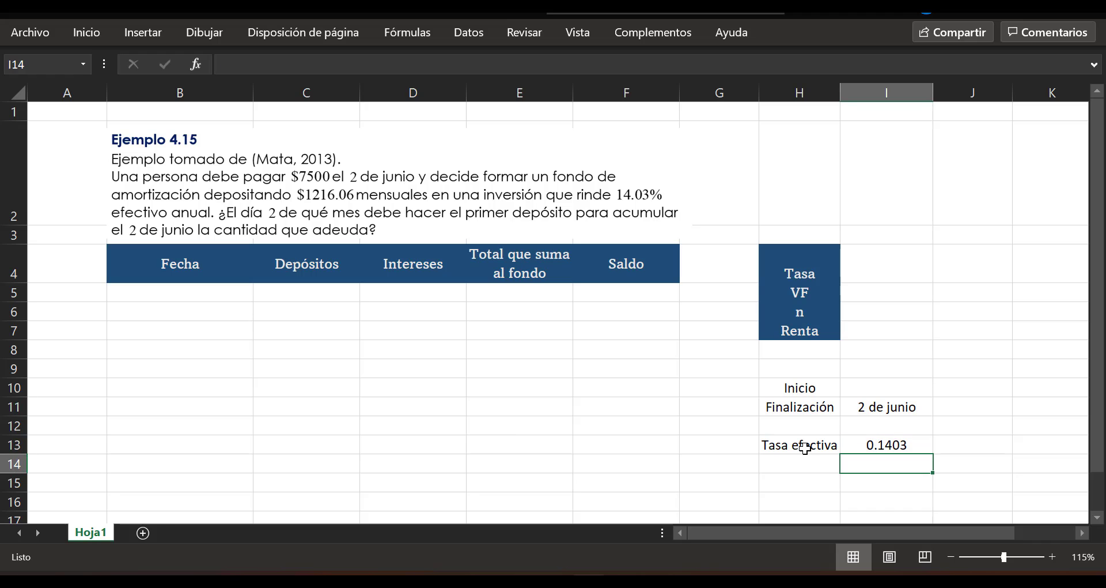
{"action": "key", "text": "Up"}
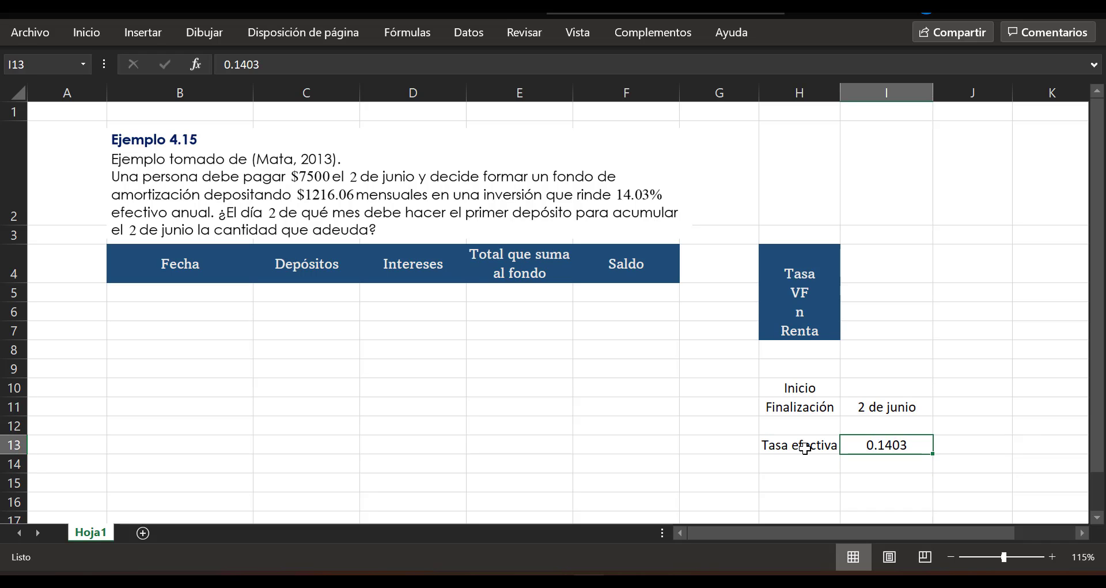
Step: Label cell H14 "Tasa nominal", below the effective rate label
{"action": "left_click", "coordinate": [811, 464]}
{"action": "type", "text": "T"}
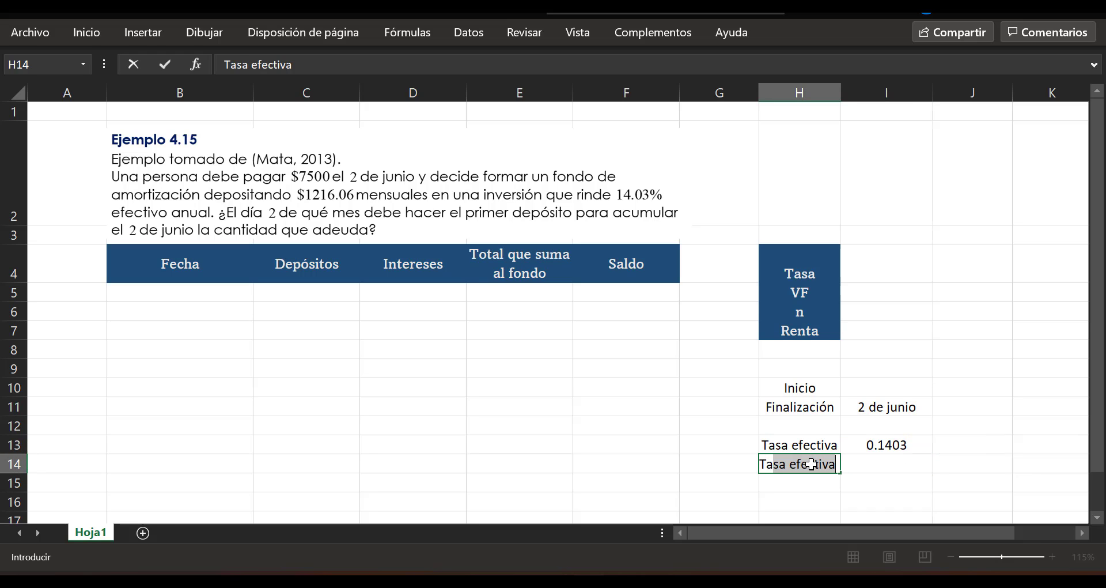
{"action": "type", "text": "asa nominal"}
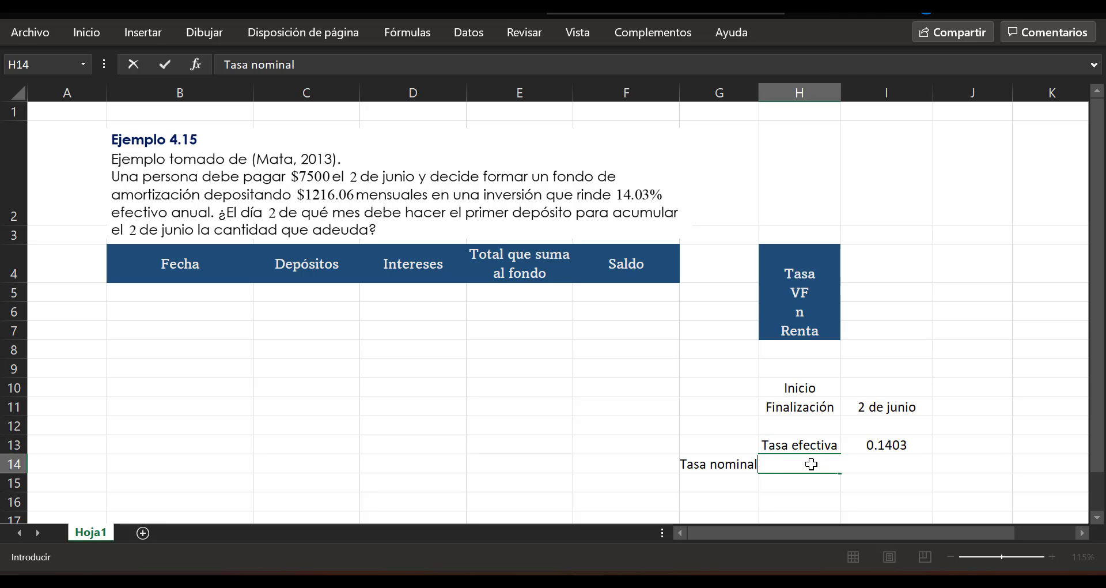
{"action": "key", "text": "Return"}
{"action": "key", "text": "Up"}
Step: Calculate the nominal rate in I14 with the formula =TASA.NOMINAL(I13;12)
{"action": "key", "text": "Right"}
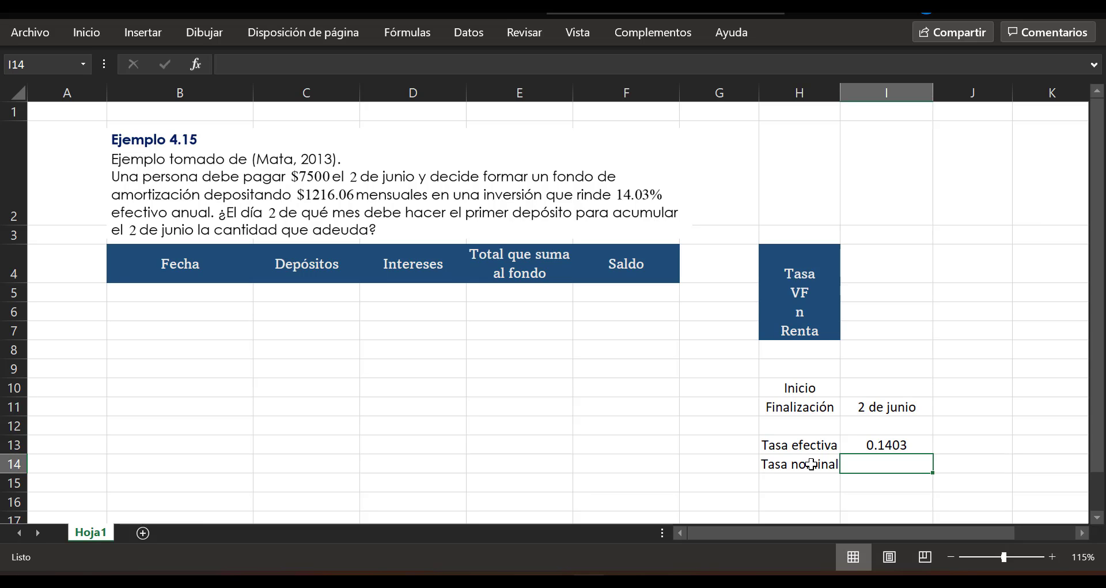
{"action": "type", "text": "="}
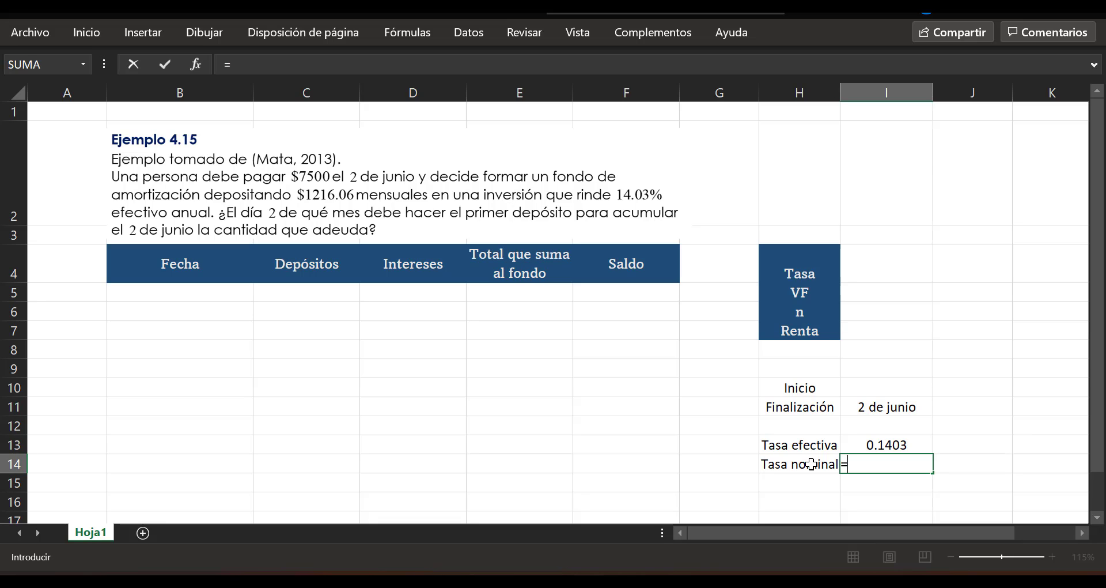
{"action": "type", "text": "tasa"}
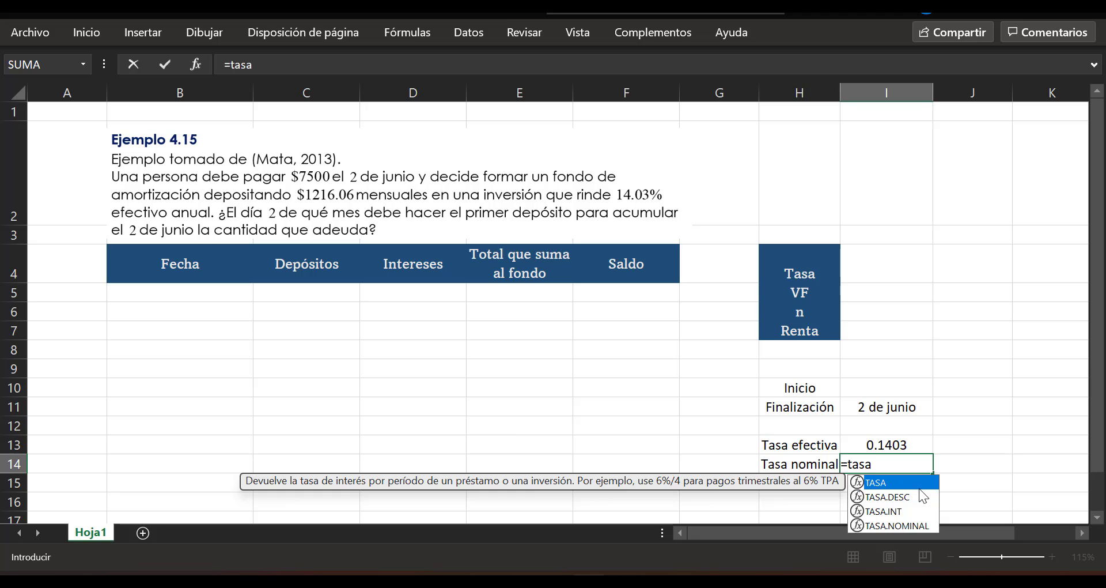
{"action": "double_click", "coordinate": [901, 482]}
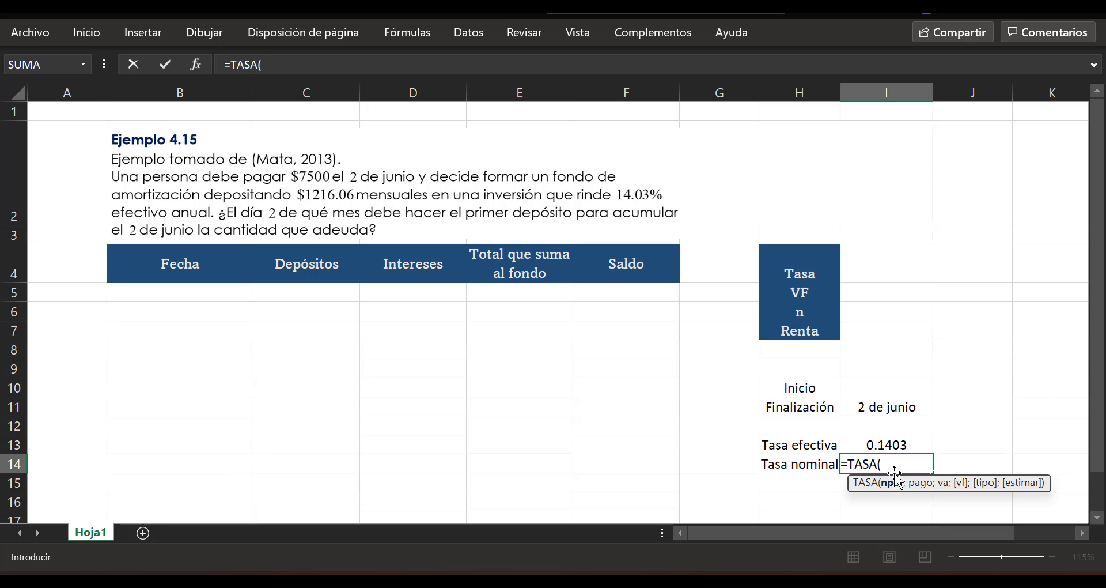
{"action": "key", "text": "BackSpace"}
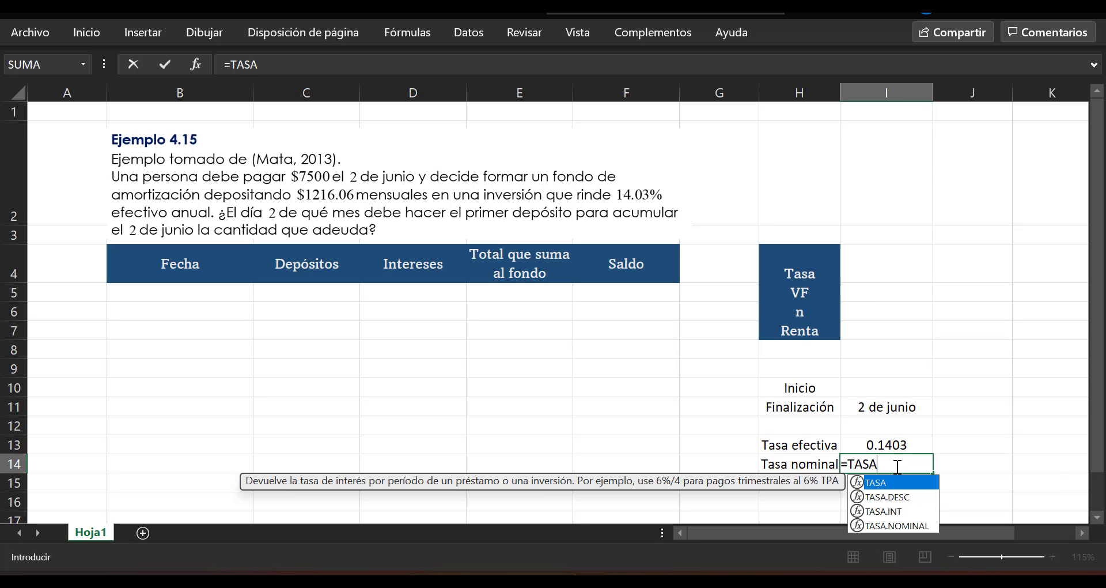
{"action": "double_click", "coordinate": [898, 525]}
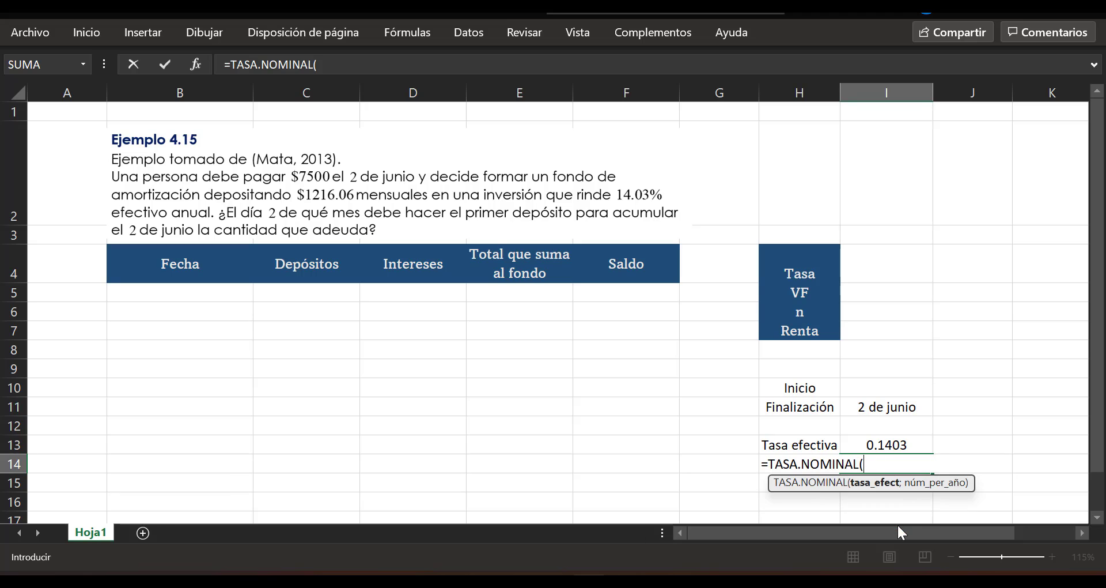
{"action": "left_click", "coordinate": [886, 444]}
{"action": "type", "text": ";1"}
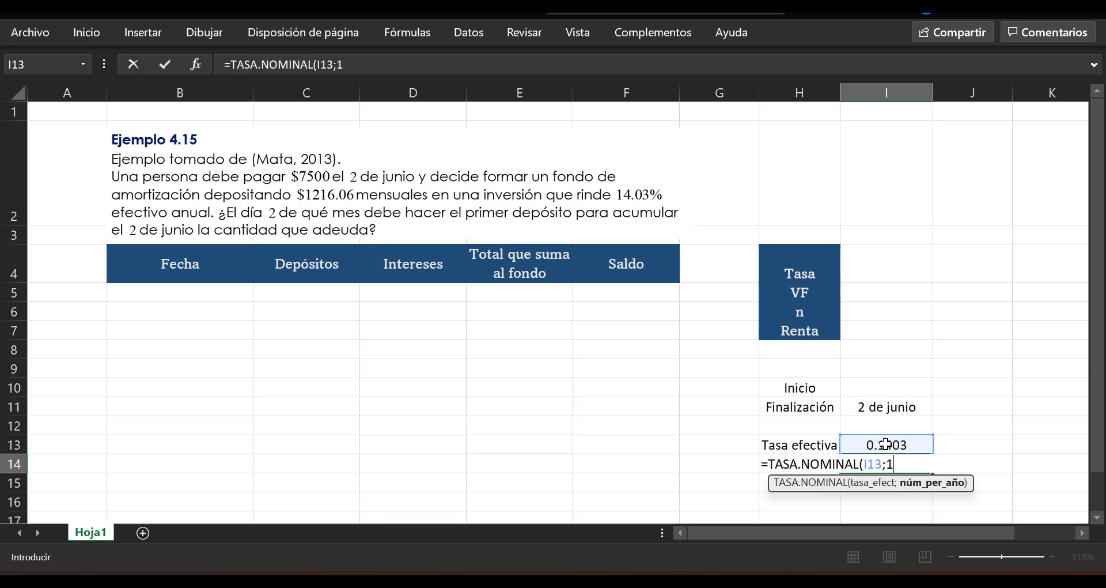
{"action": "type", "text": "2)"}
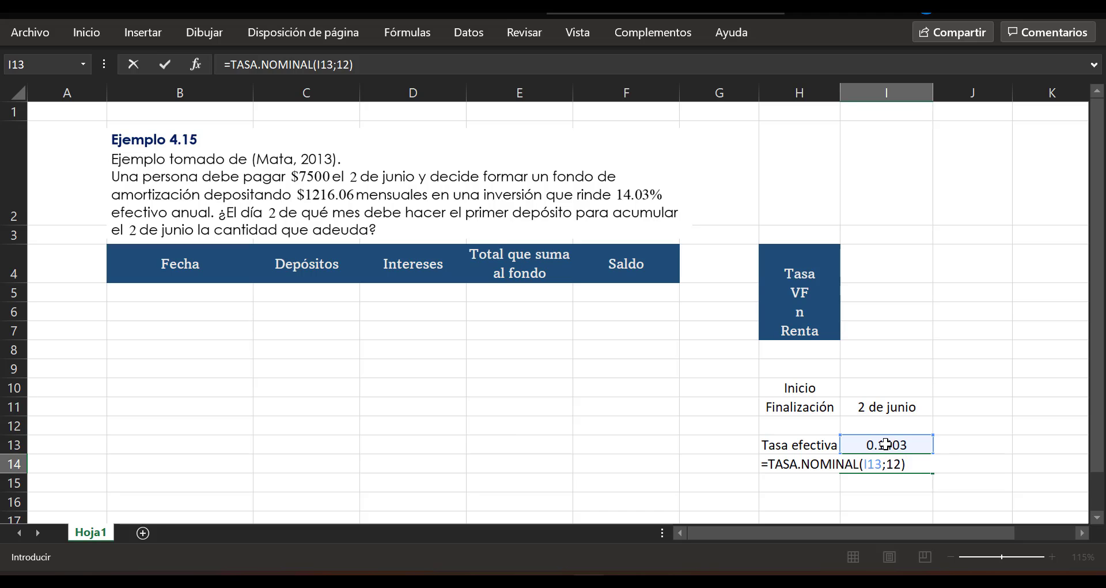
{"action": "key", "text": "Return"}
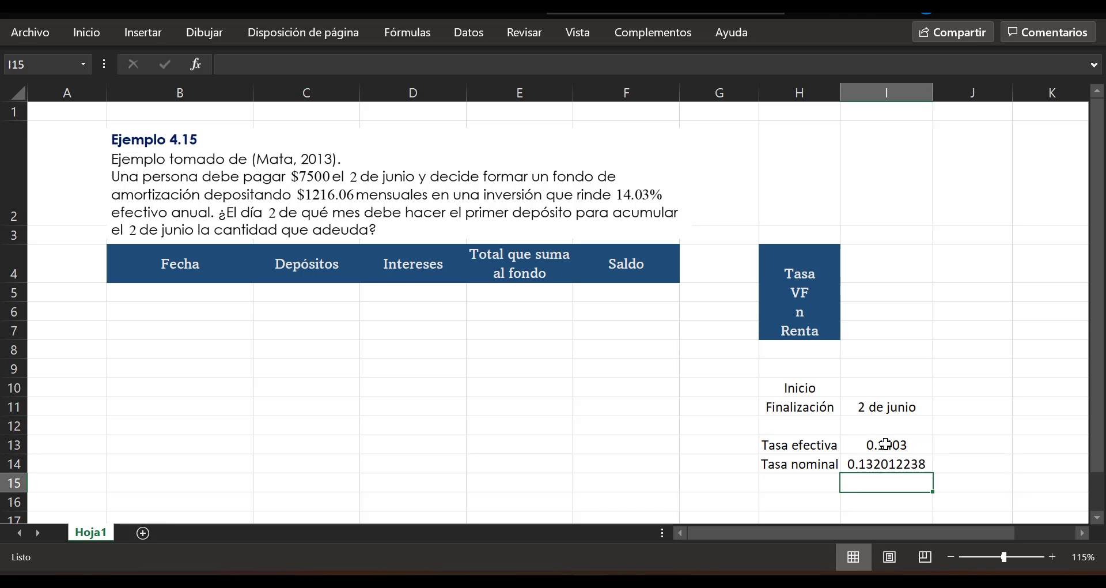
Step: Add the note "Anual cap. Mensual" in J14 beside the nominal rate and left-align it
{"action": "left_click", "coordinate": [947, 463]}
{"action": "type", "text": "Anual"}
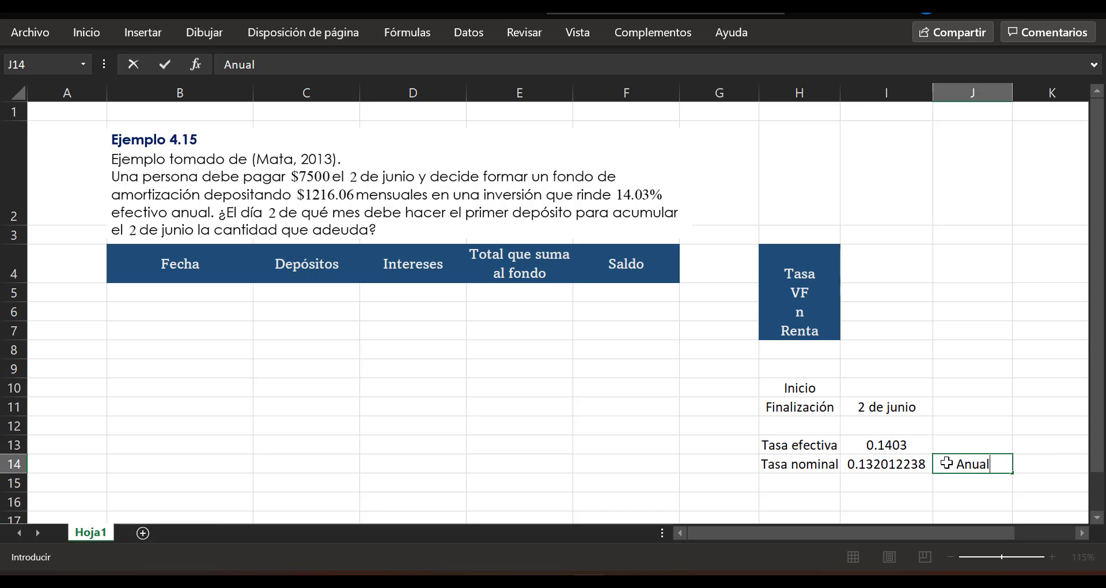
{"action": "type", "text": " cap. mensual"}
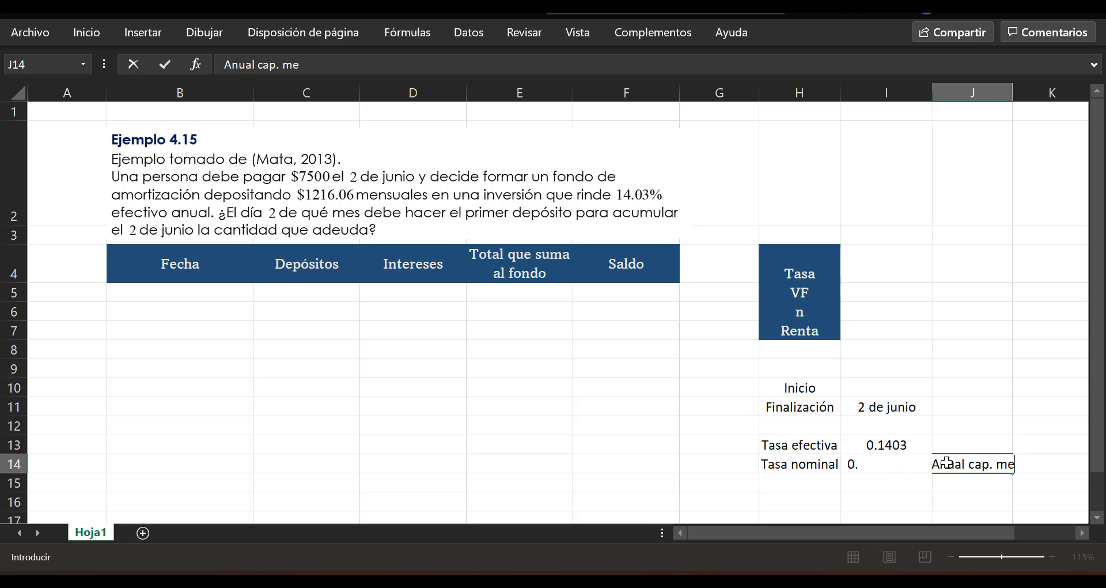
{"action": "key", "text": "Return"}
{"action": "left_click", "coordinate": [947, 463]}
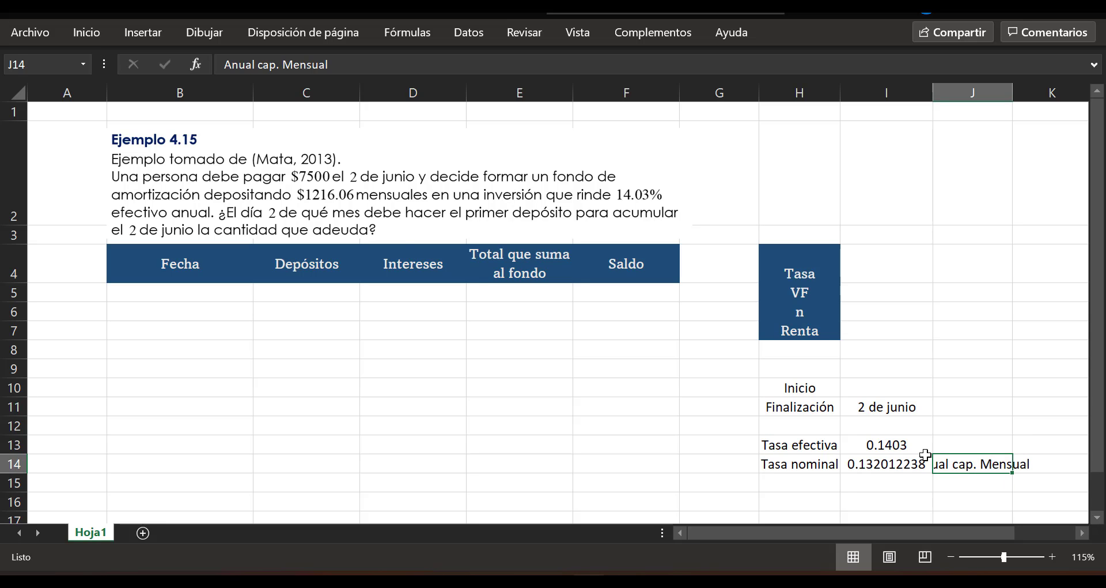
{"action": "left_click", "coordinate": [88, 33]}
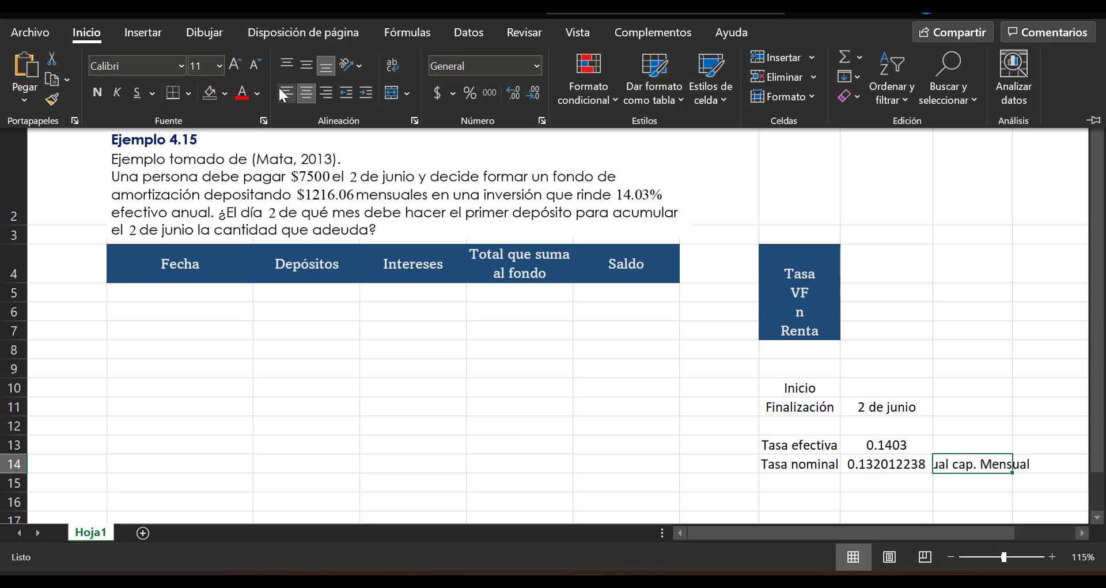
{"action": "left_click", "coordinate": [898, 499]}
{"action": "left_click", "coordinate": [898, 499]}
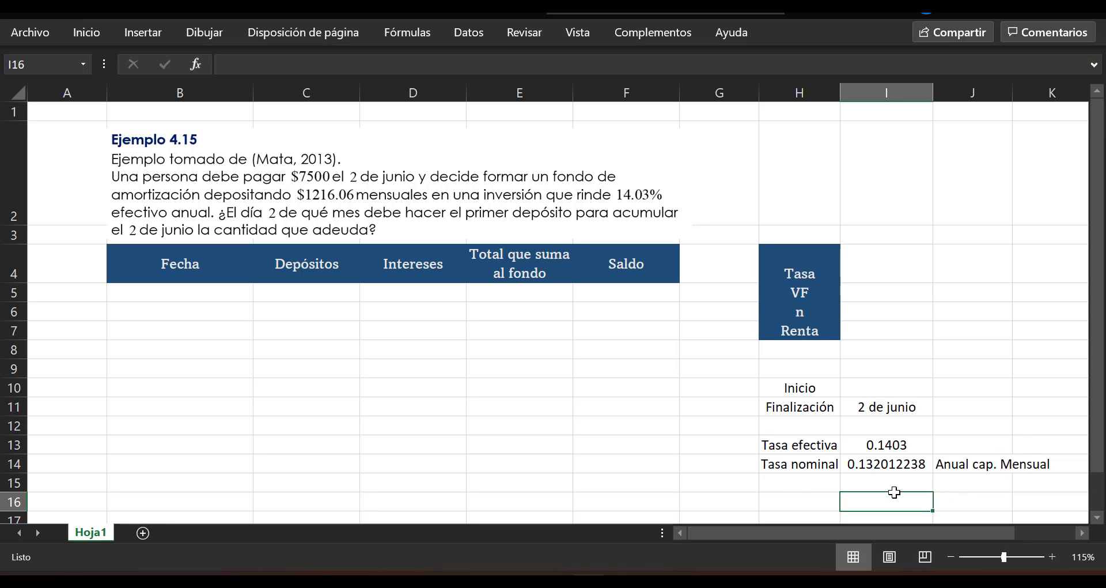
Step: Calculate the monthly rate for Tasa in I4 with the formula =I14/12
{"action": "left_click", "coordinate": [882, 269]}
{"action": "type", "text": "="}
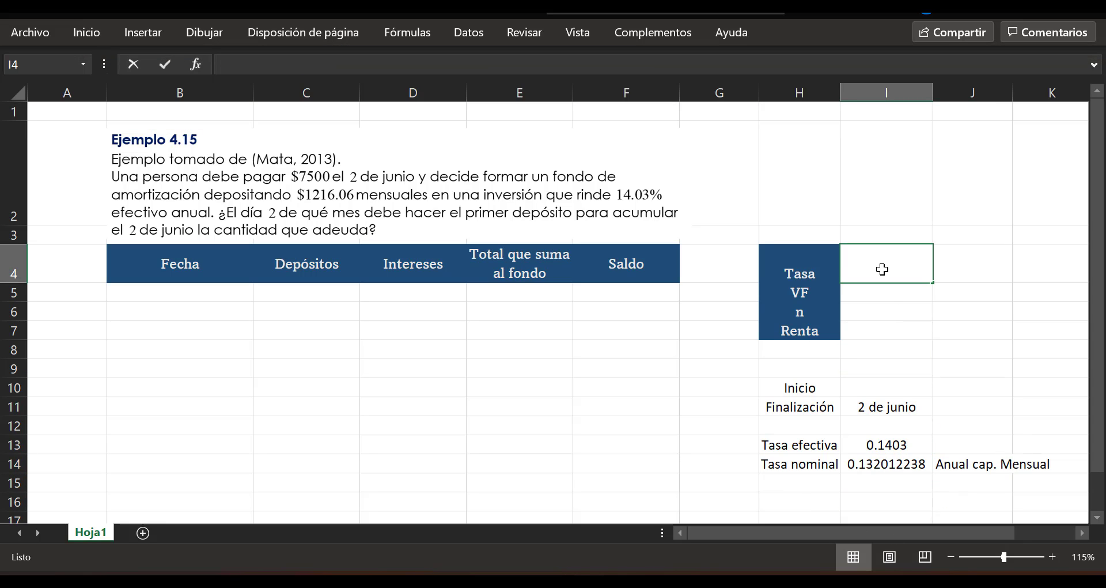
{"action": "left_click", "coordinate": [880, 462]}
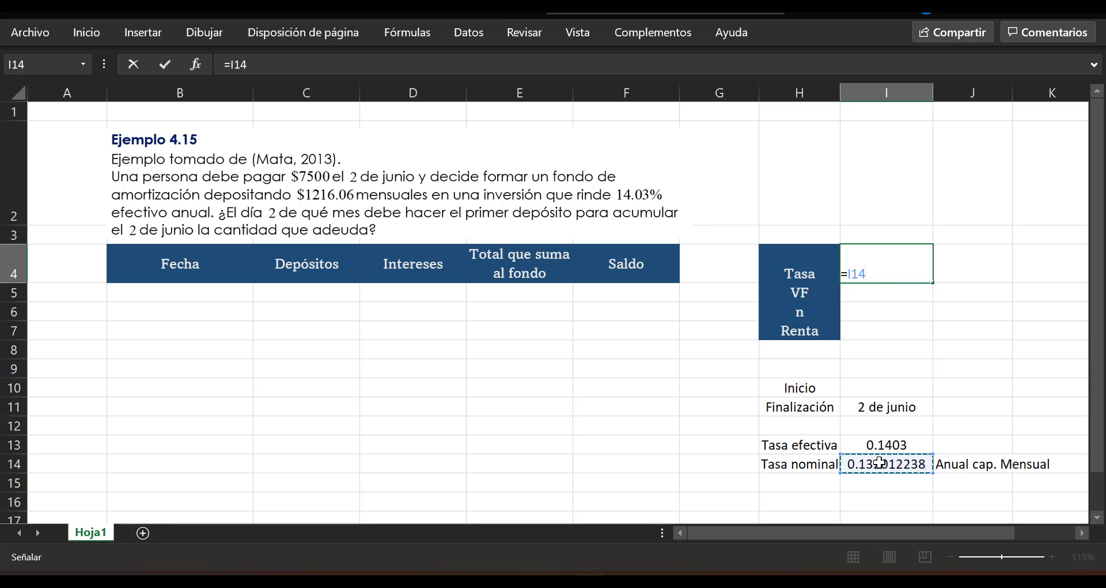
{"action": "type", "text": "/12"}
{"action": "key", "text": "Return"}
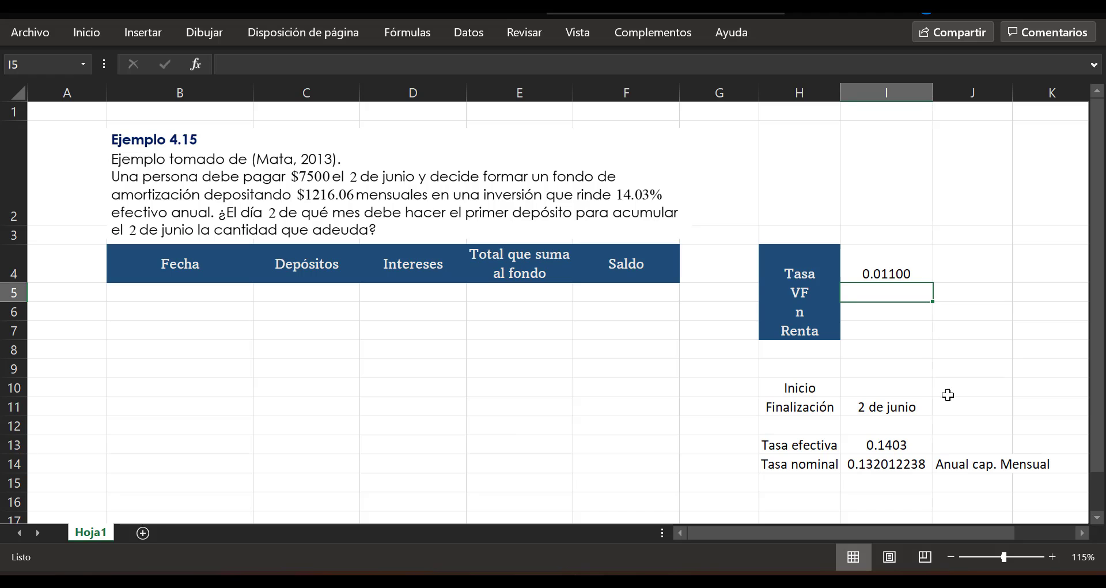
Step: Add the note "mensual" in J4 beside the monthly rate
{"action": "left_click", "coordinate": [909, 270]}
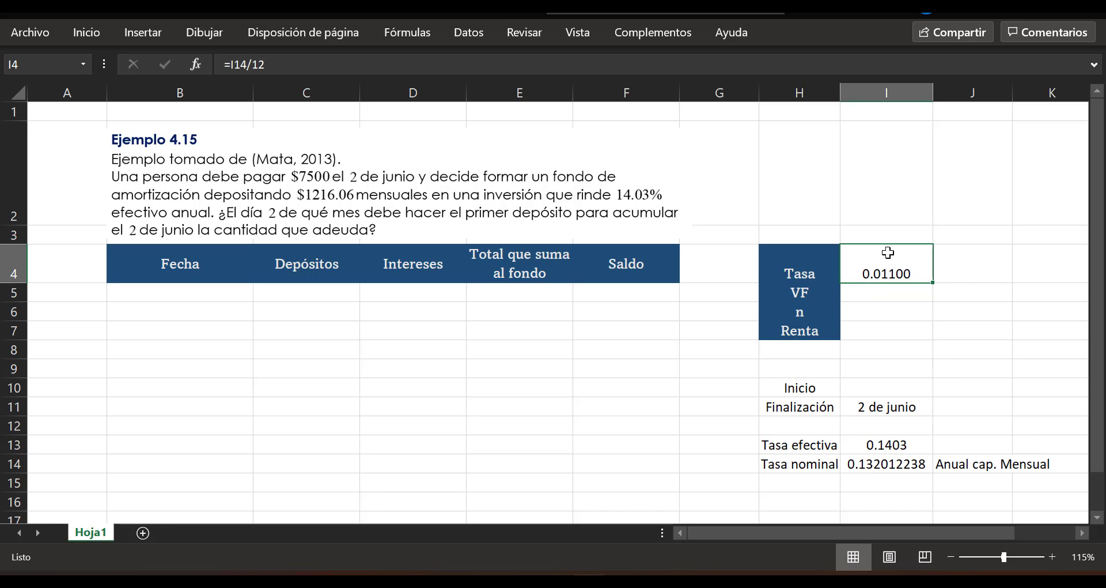
{"action": "left_click", "coordinate": [982, 274]}
{"action": "type", "text": "mensual"}
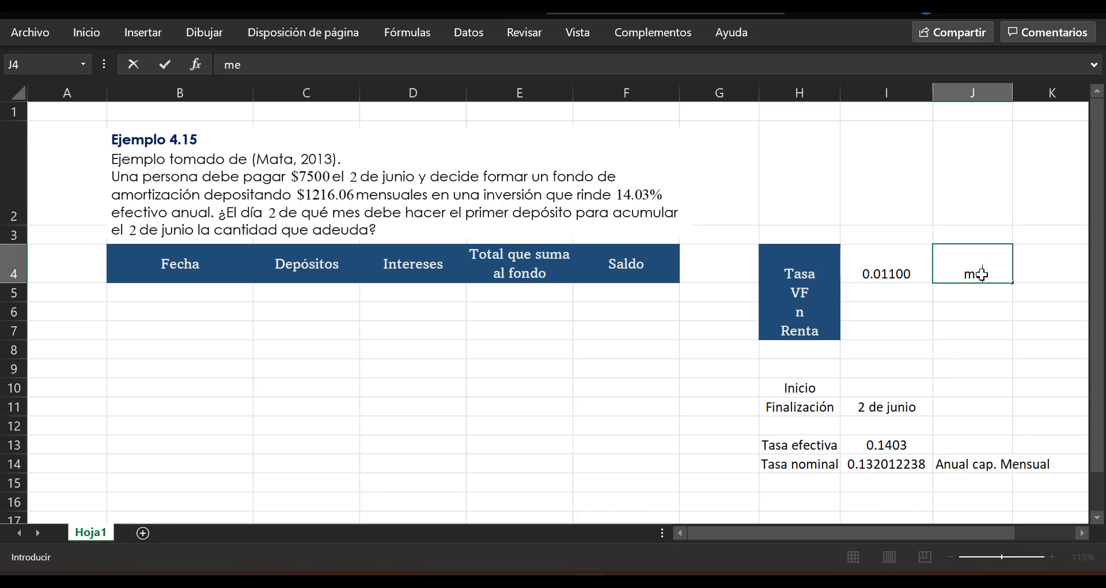
{"action": "key", "text": "Return"}
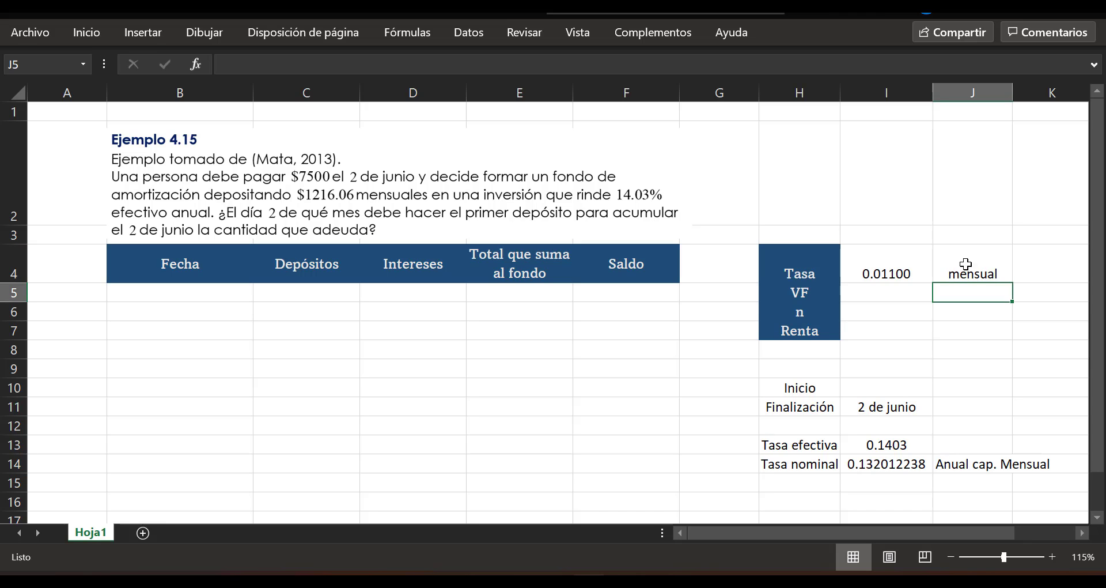
Step: Enter 7500 as the VF in I5 and 1216.06 as the Renta in I7
{"action": "left_click", "coordinate": [892, 295]}
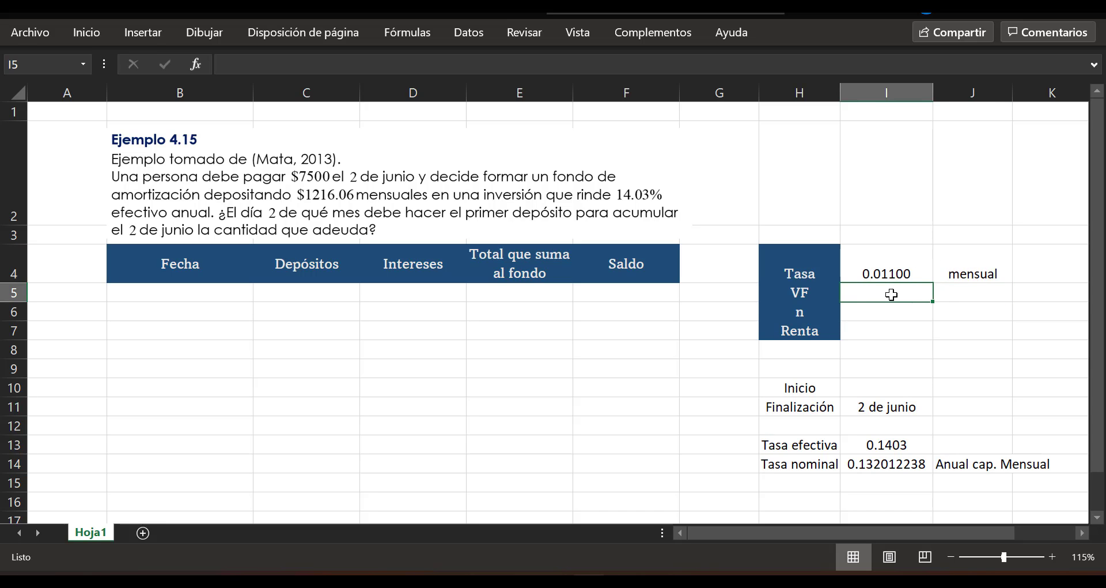
{"action": "type", "text": "7500"}
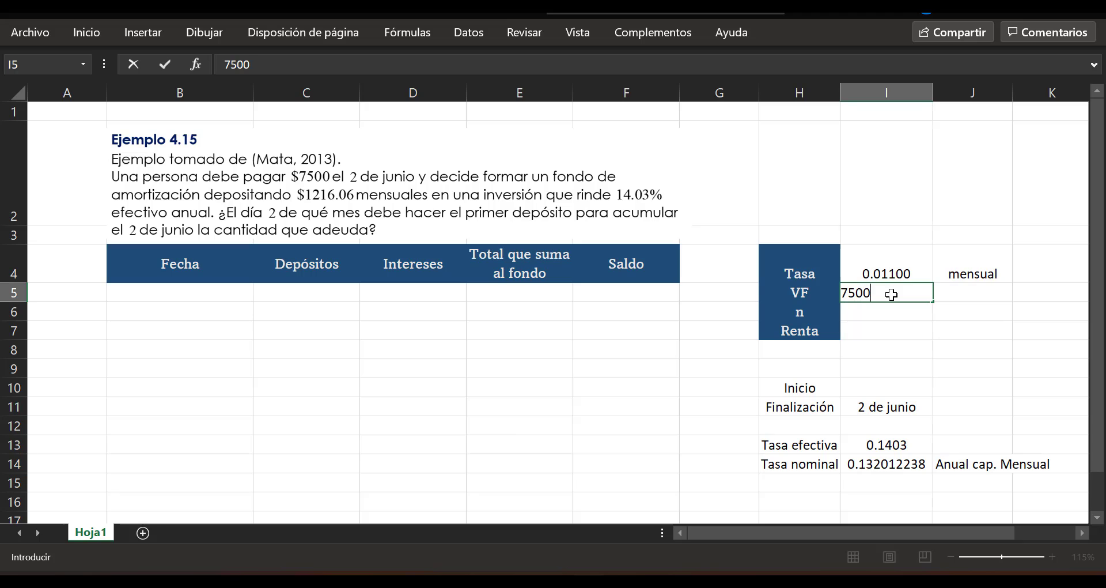
{"action": "key", "text": "Return"}
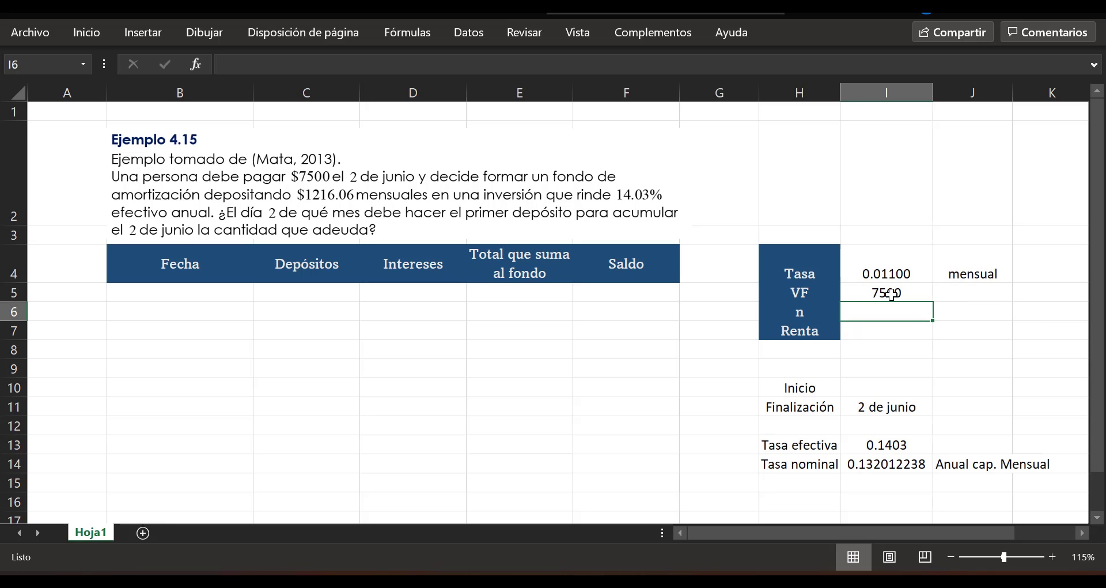
{"action": "key", "text": "Return"}
{"action": "type", "text": "1,216"}
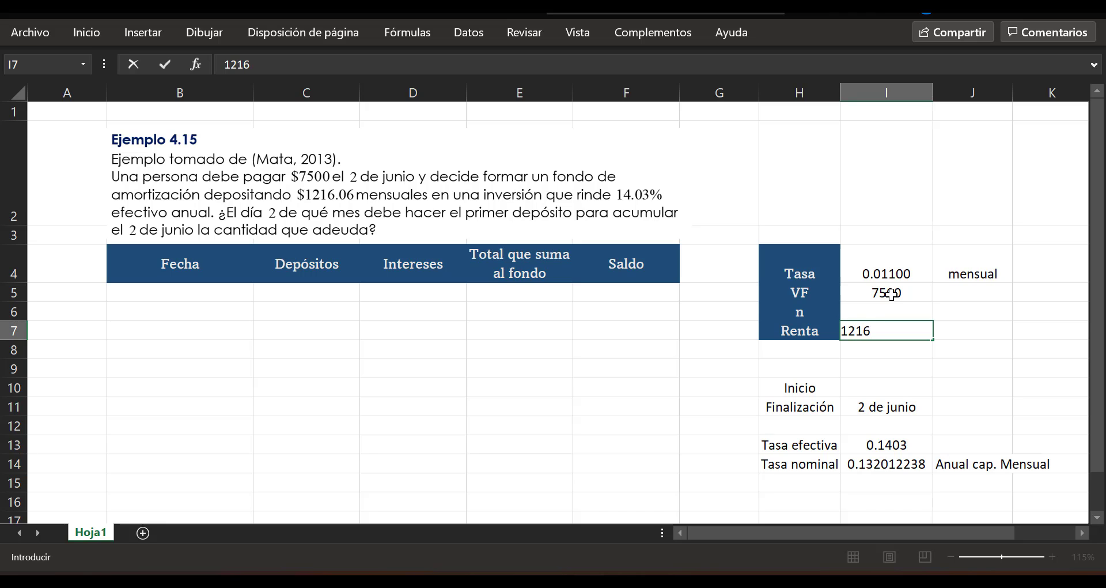
{"action": "type", "text": ".06"}
{"action": "key", "text": "Return"}
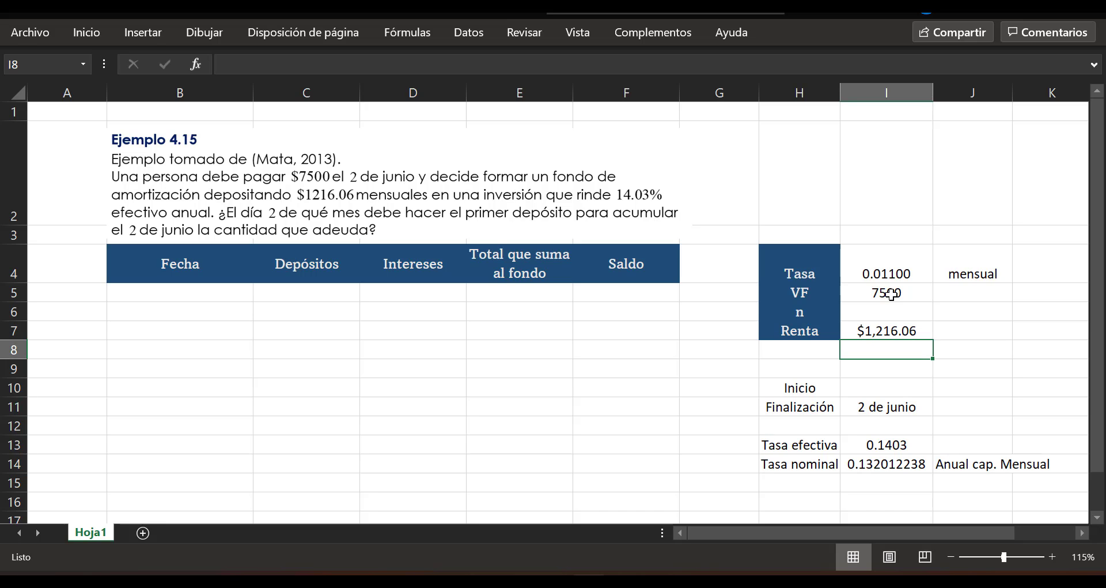
Step: Calculate the number of periods n in I6 with the formula =NPER(I4;I7;0;-7500;0)
{"action": "left_click", "coordinate": [882, 314]}
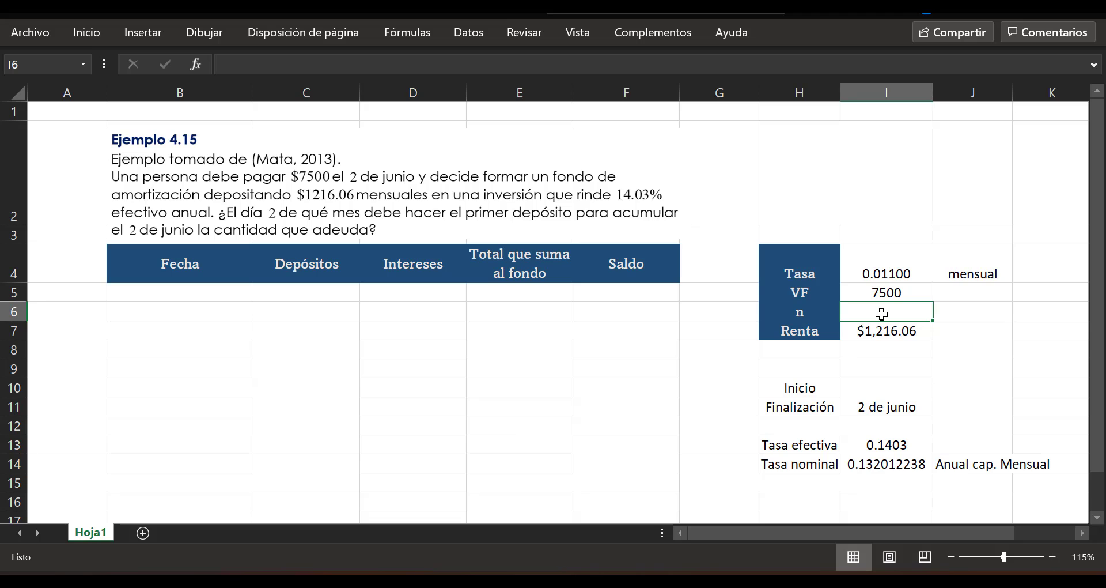
{"action": "type", "text": "="}
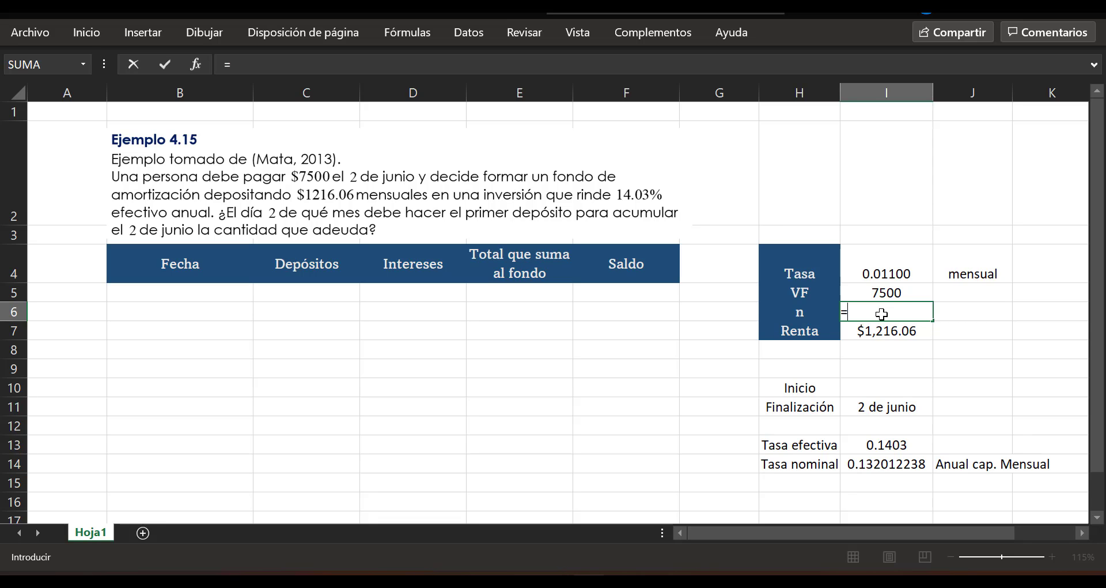
{"action": "type", "text": "nper"}
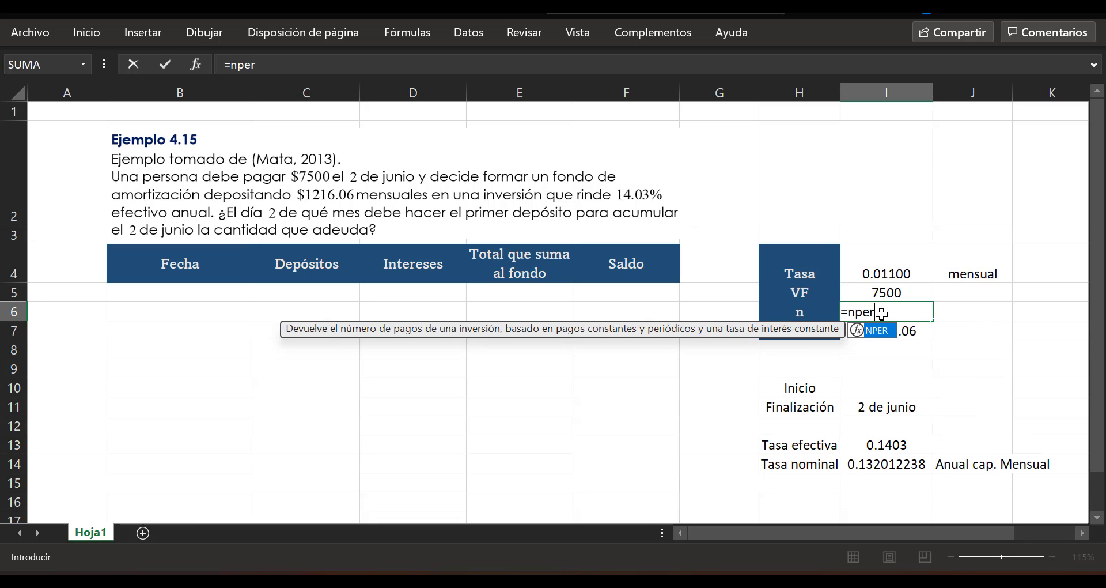
{"action": "double_click", "coordinate": [877, 330]}
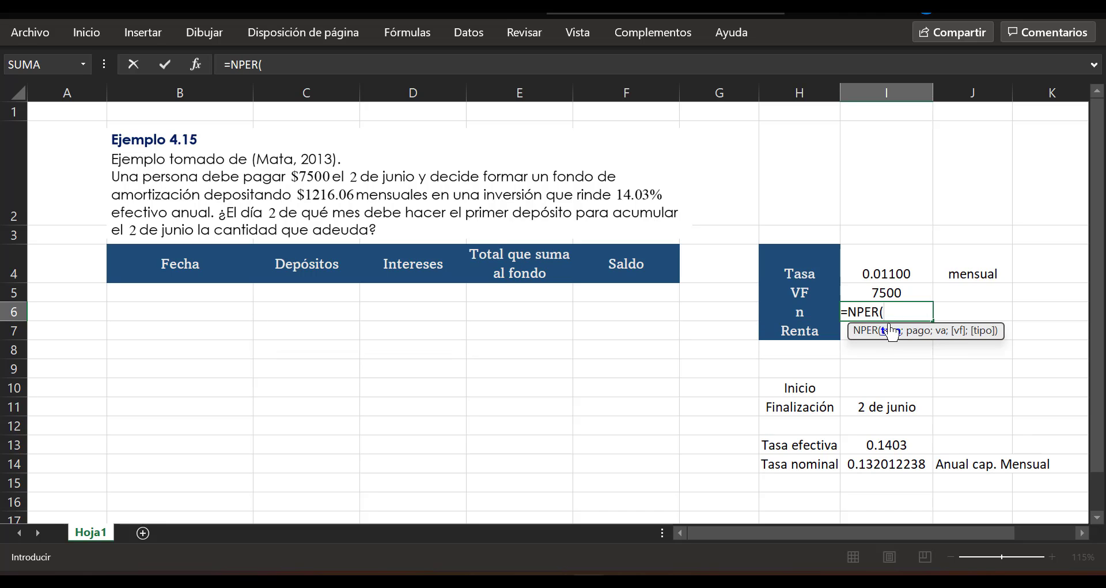
{"action": "left_click", "coordinate": [899, 274]}
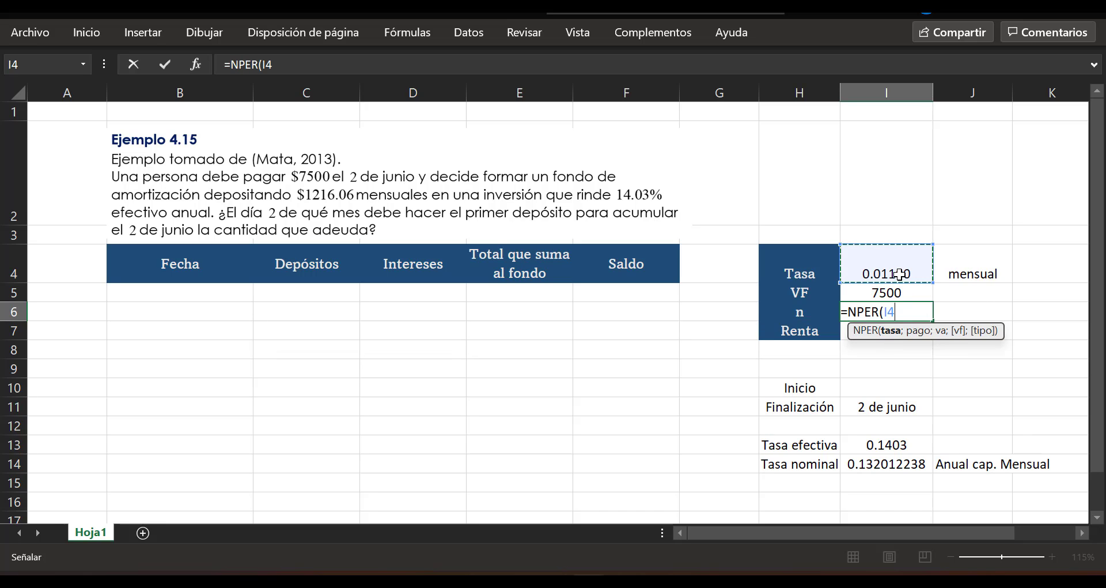
{"action": "type", "text": ";"}
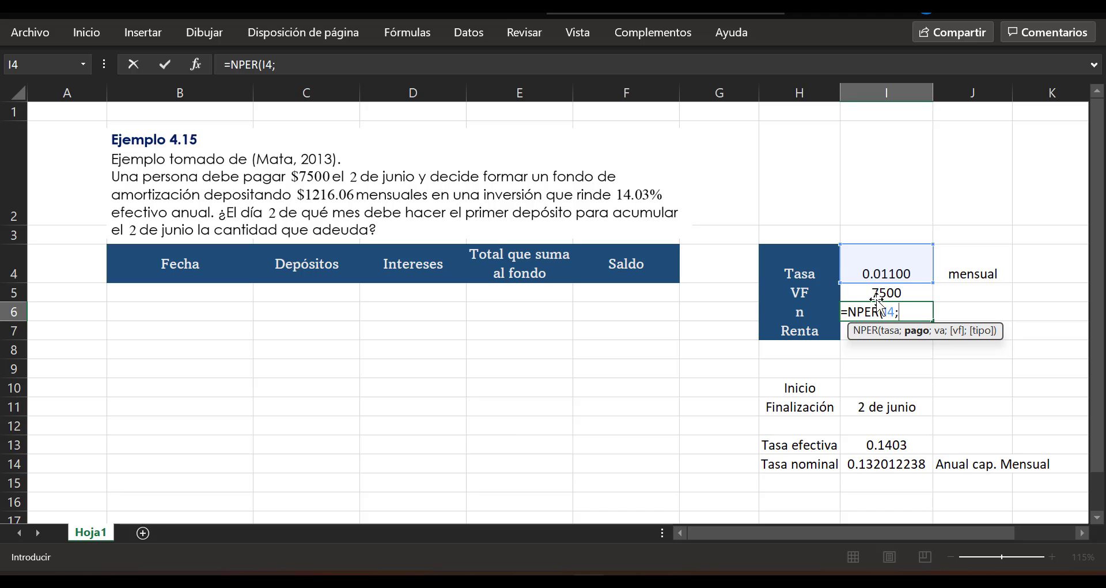
{"action": "left_click", "coordinate": [826, 331]}
{"action": "key", "text": "Right"}
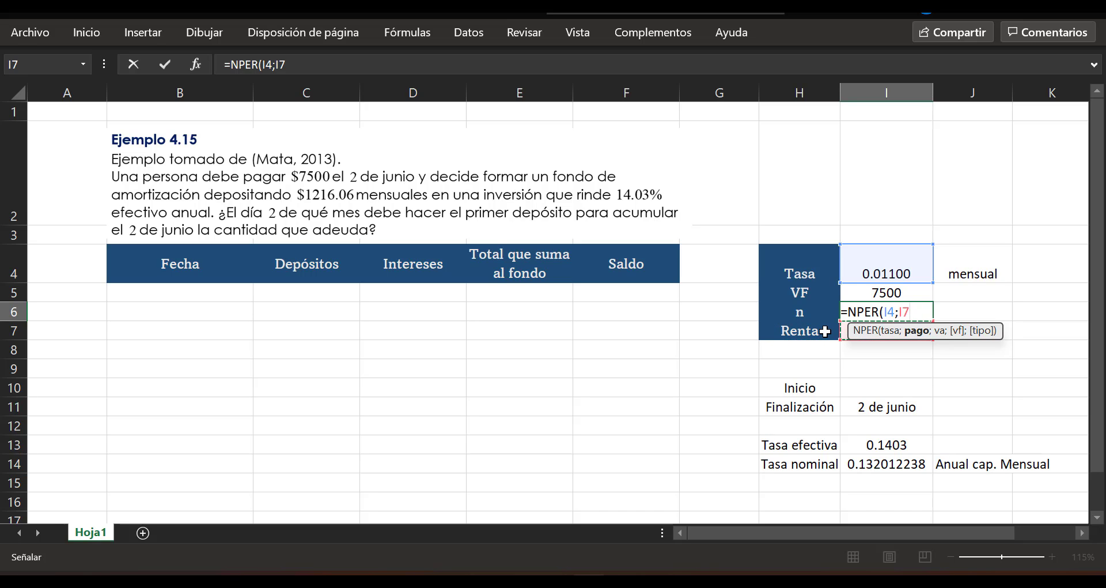
{"action": "type", "text": ";0;"}
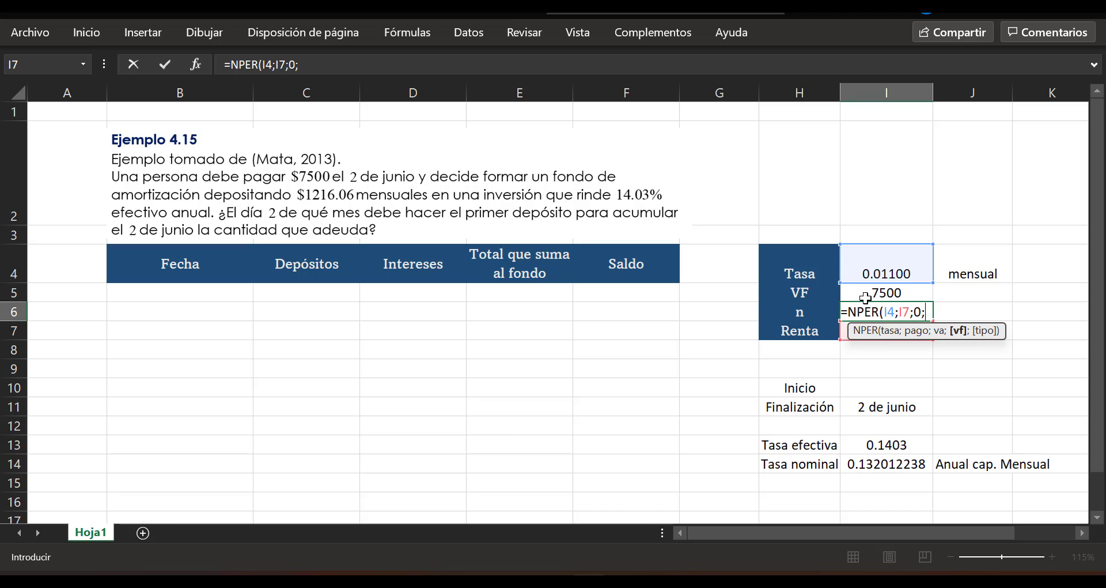
{"action": "type", "text": "-7"}
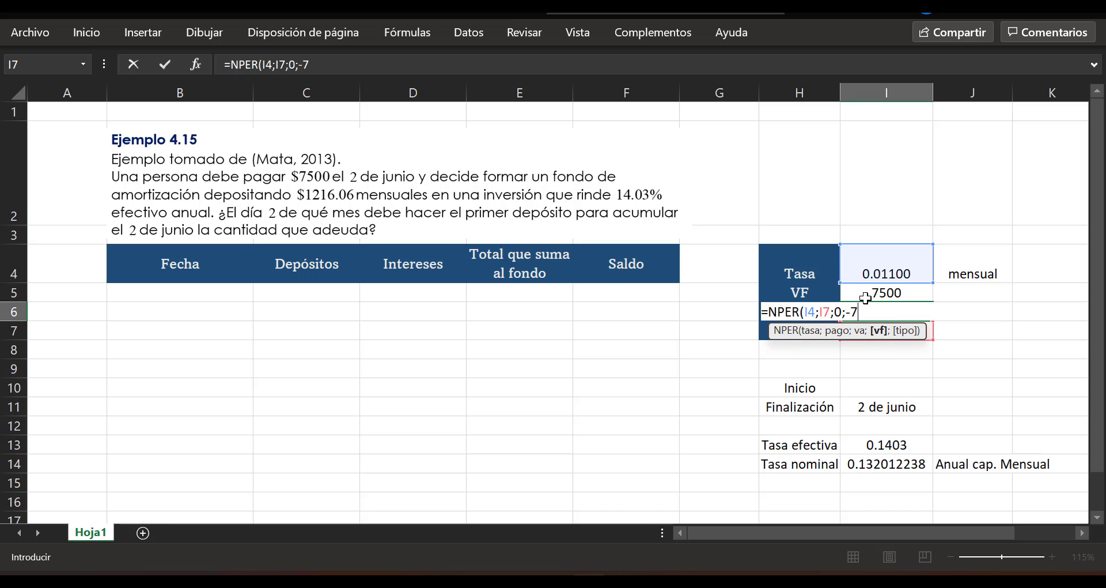
{"action": "type", "text": "500;0"}
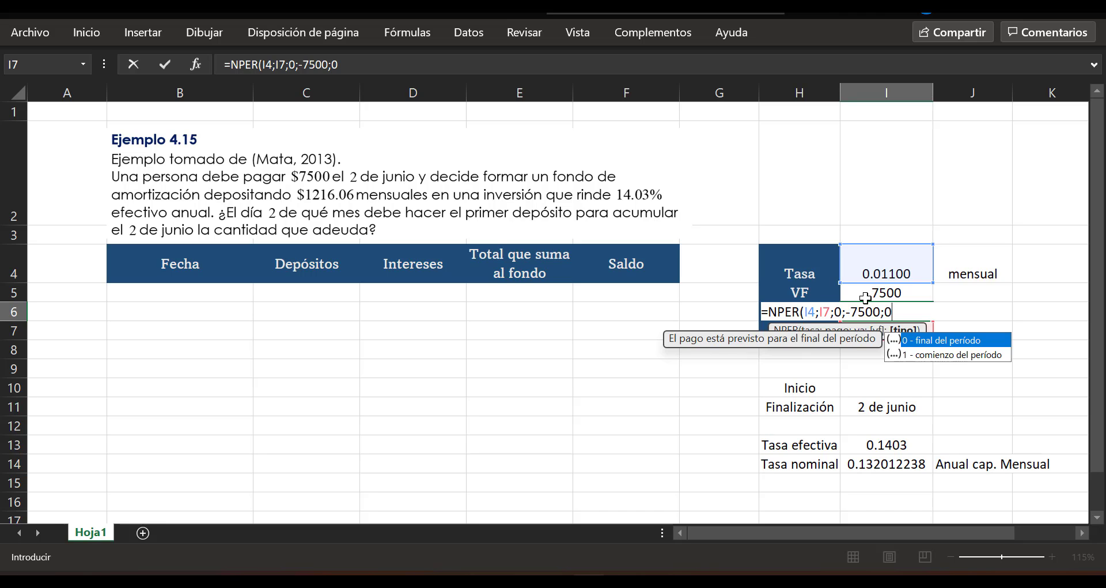
{"action": "type", "text": ")"}
{"action": "key", "text": "Return"}
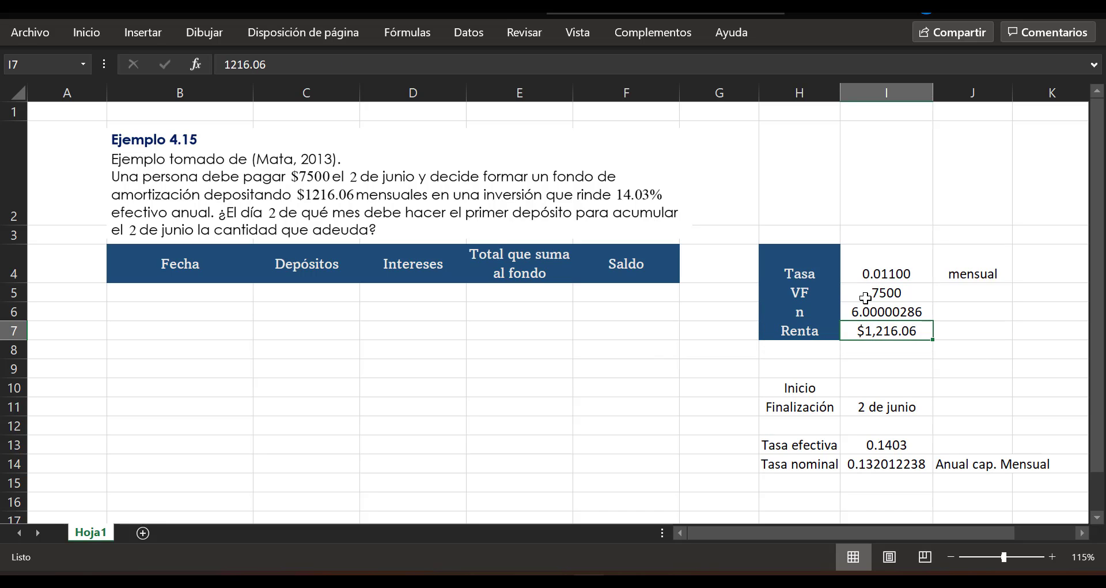
Step: Format the number of periods in I6 as a number with two decimal places
{"action": "right_click", "coordinate": [864, 311]}
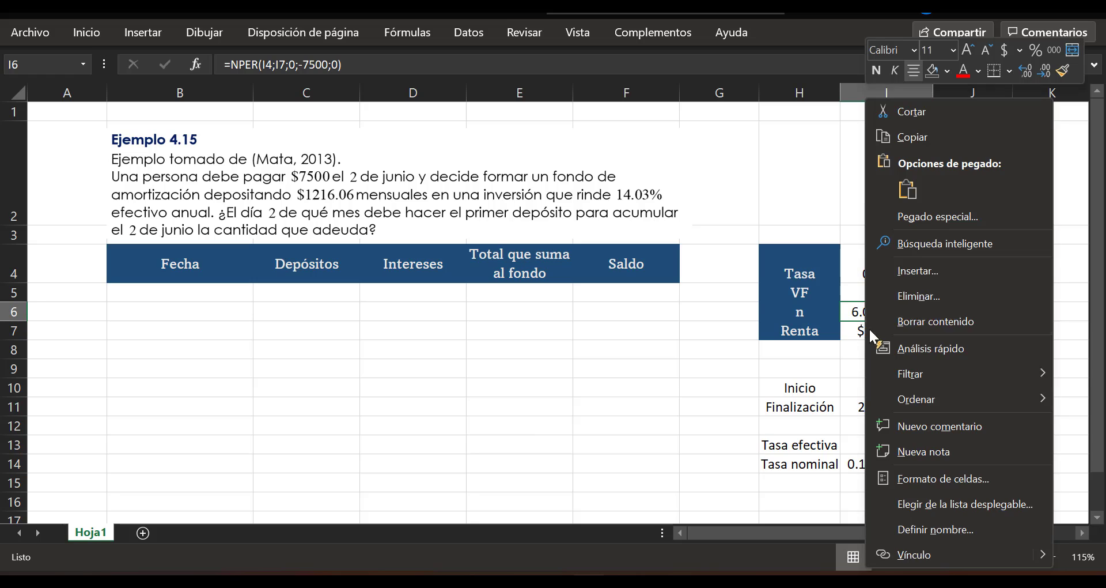
{"action": "left_click", "coordinate": [923, 479]}
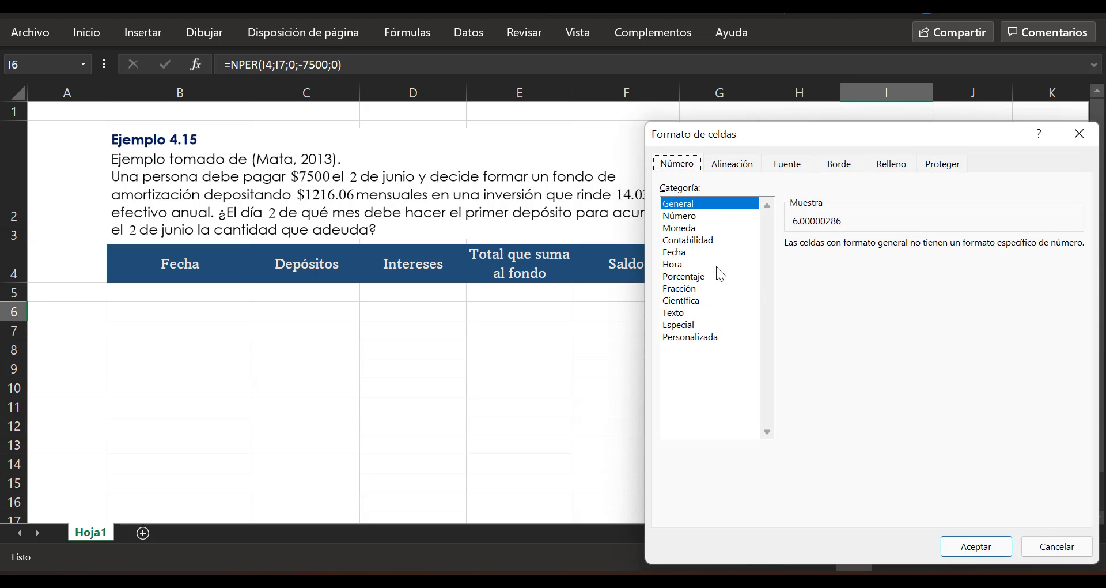
{"action": "left_click", "coordinate": [685, 217]}
{"action": "left_click", "coordinate": [926, 250]}
{"action": "left_click", "coordinate": [926, 250]}
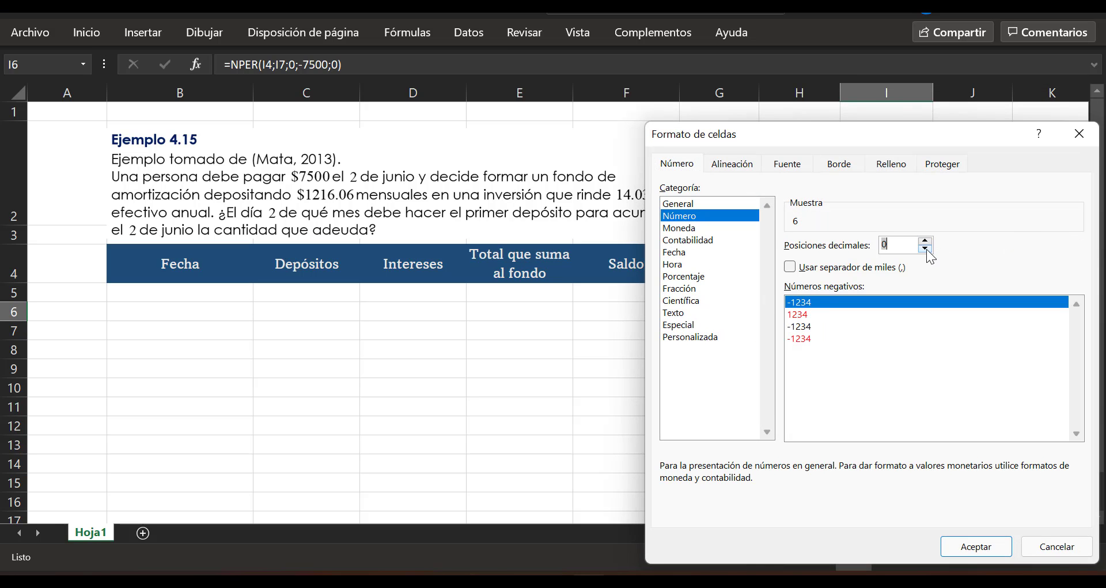
{"action": "left_click", "coordinate": [926, 242]}
{"action": "left_click", "coordinate": [926, 242]}
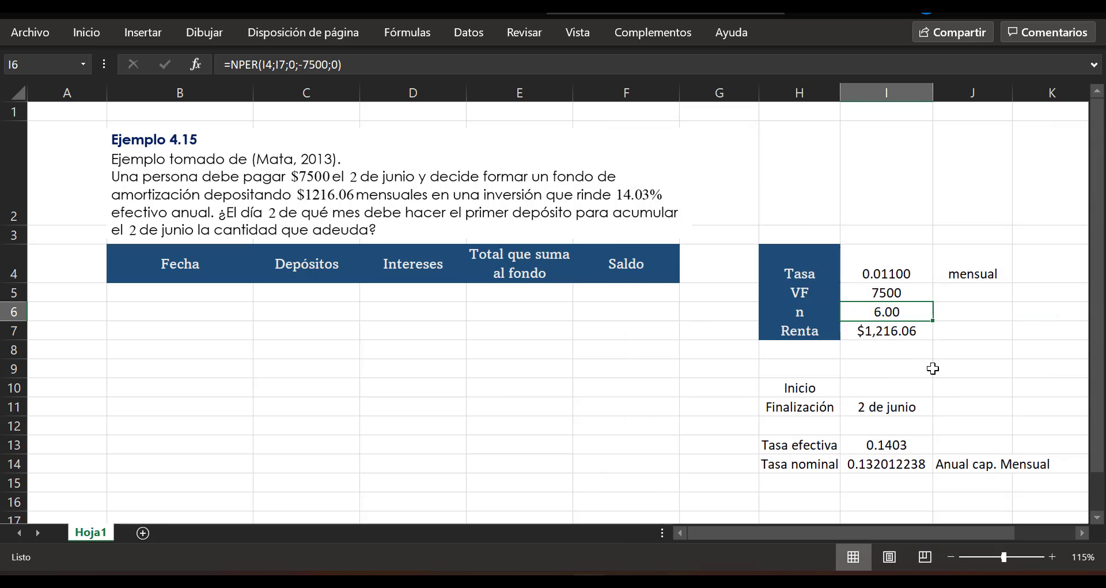
{"action": "left_click", "coordinate": [976, 547]}
{"action": "left_click", "coordinate": [963, 318]}
{"action": "left_click", "coordinate": [901, 317]}
Step: Enter the final date, 2 junio, in B10 of the Fecha column
{"action": "left_click", "coordinate": [234, 293]}
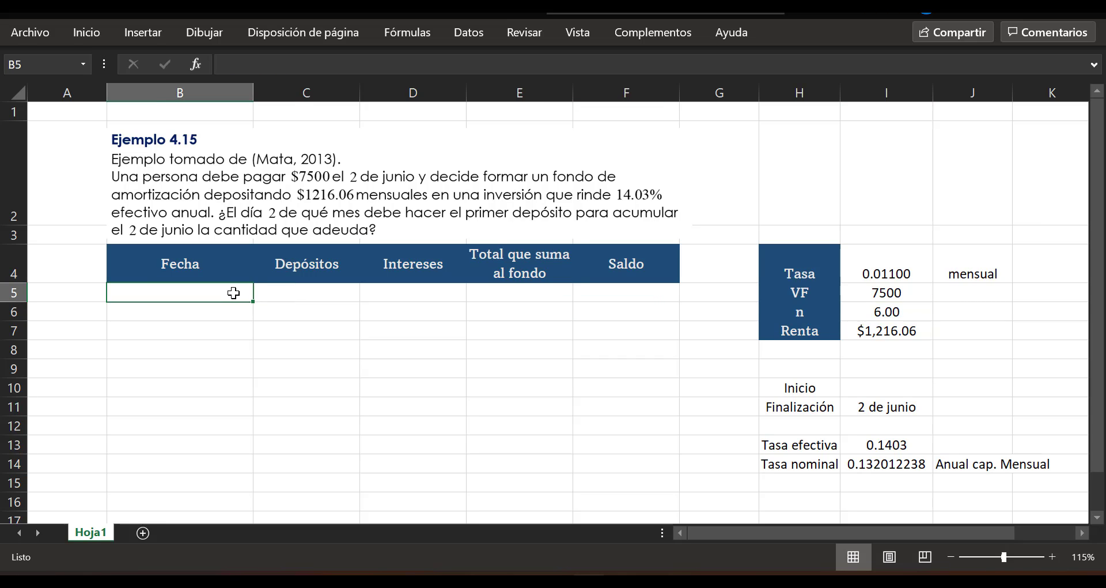
{"action": "key", "text": "Down"}
{"action": "key", "text": "Down"}
{"action": "key", "text": "Down"}
{"action": "key", "text": "Down"}
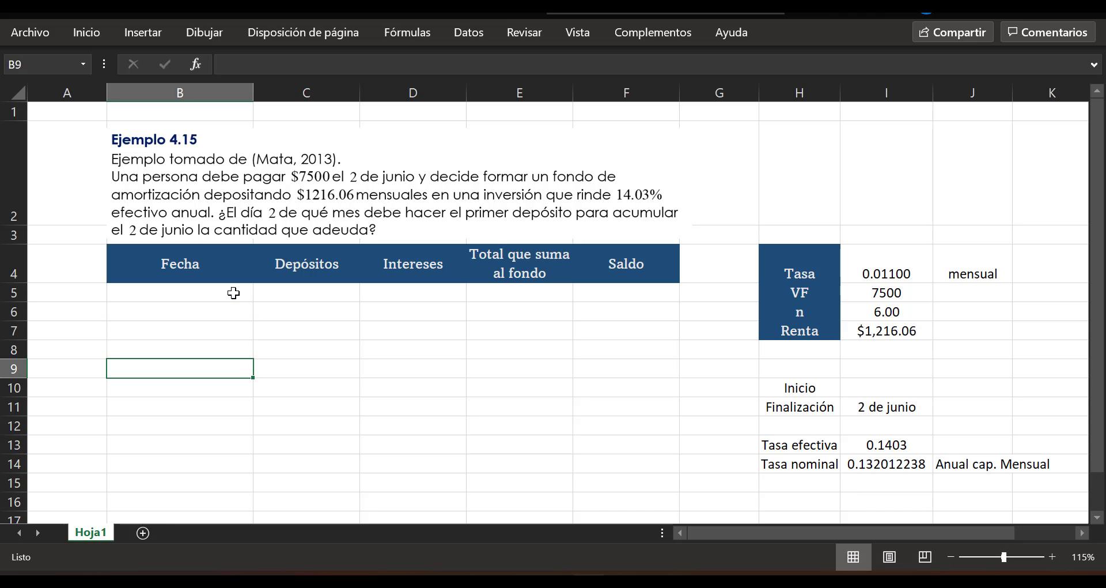
{"action": "key", "text": "Down"}
{"action": "type", "text": "2 "}
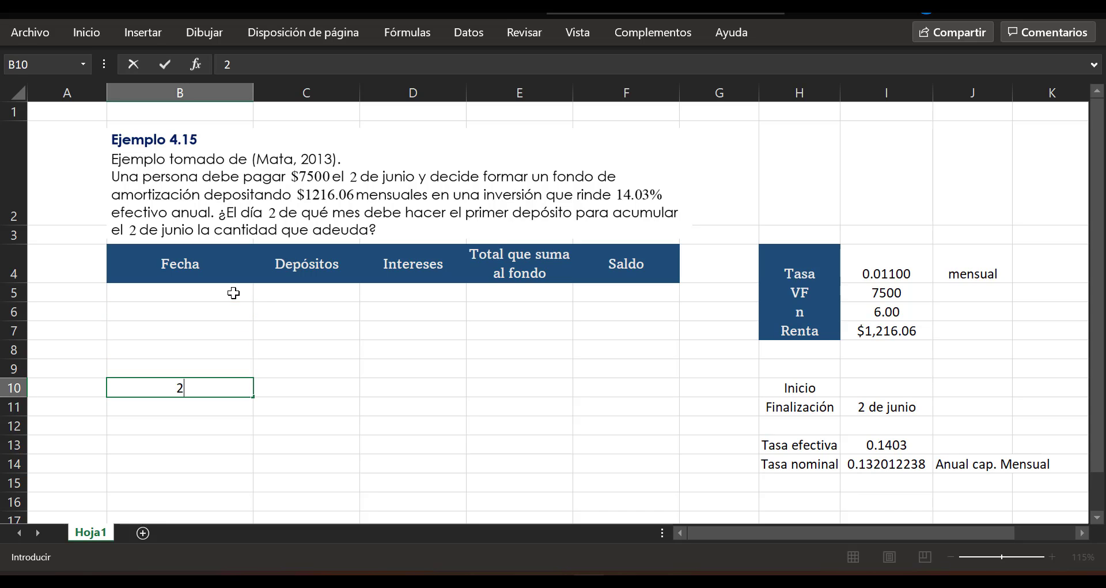
{"action": "type", "text": "junio"}
{"action": "key", "text": "Tab"}
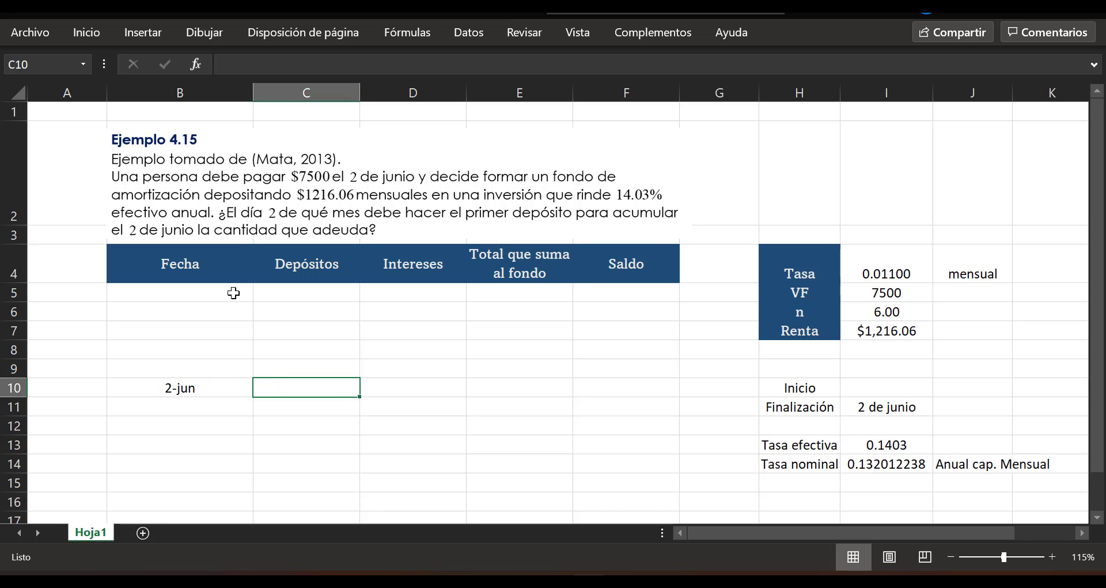
Step: Enter the date 2-may in B9, directly above the June date
{"action": "key", "text": "Down"}
{"action": "key", "text": "Down"}
{"action": "key", "text": "Down"}
{"action": "key", "text": "Down"}
{"action": "key", "text": "Down"}
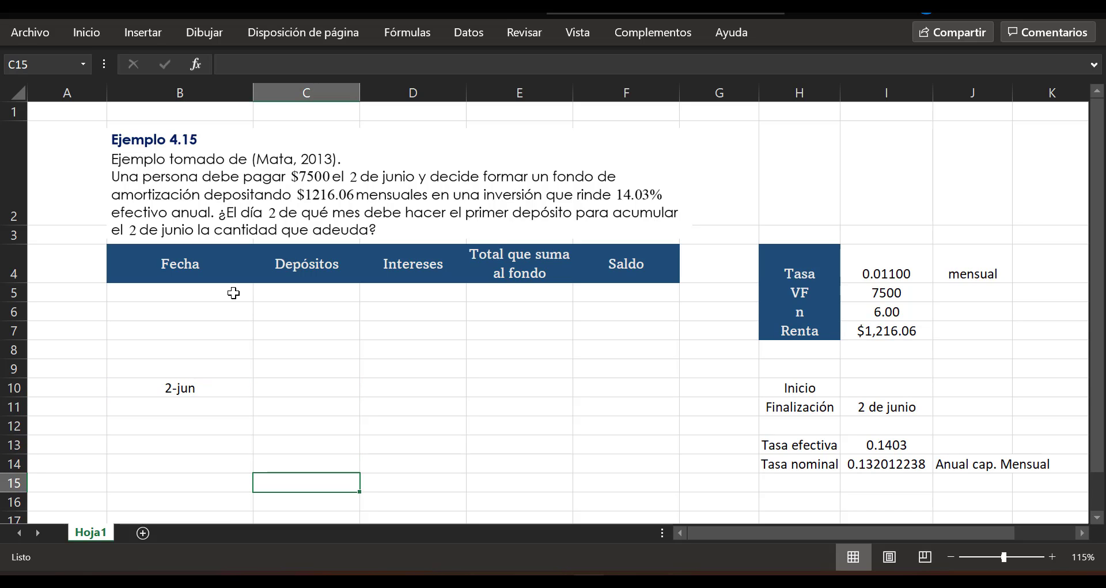
{"action": "key", "text": "Up"}
{"action": "key", "text": "Up"}
{"action": "key", "text": "Up"}
{"action": "key", "text": "Up"}
{"action": "key", "text": "Up"}
{"action": "key", "text": "Up"}
{"action": "key", "text": "Left"}
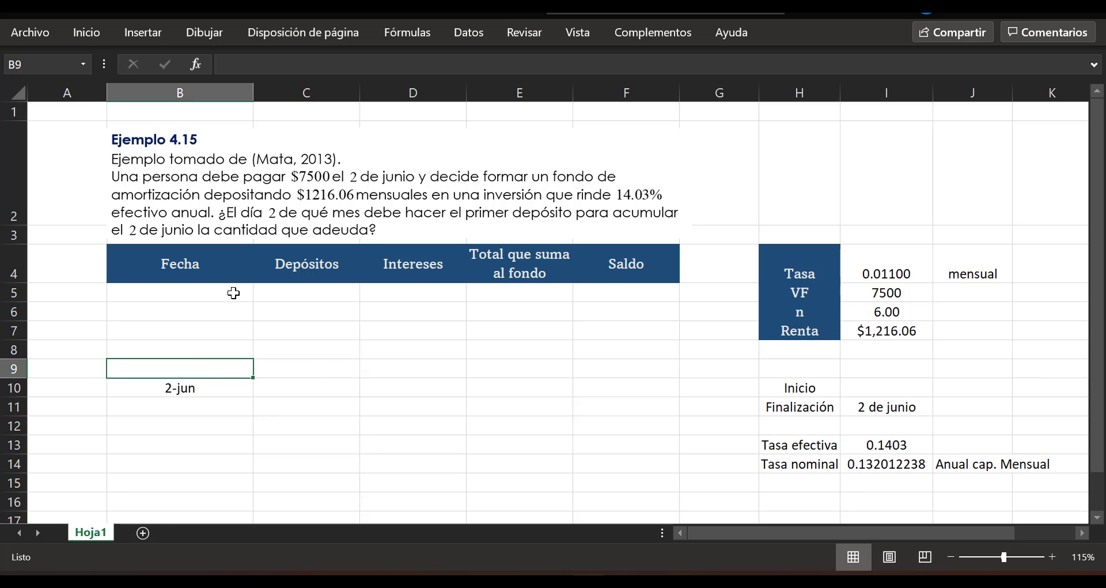
{"action": "type", "text": "2"}
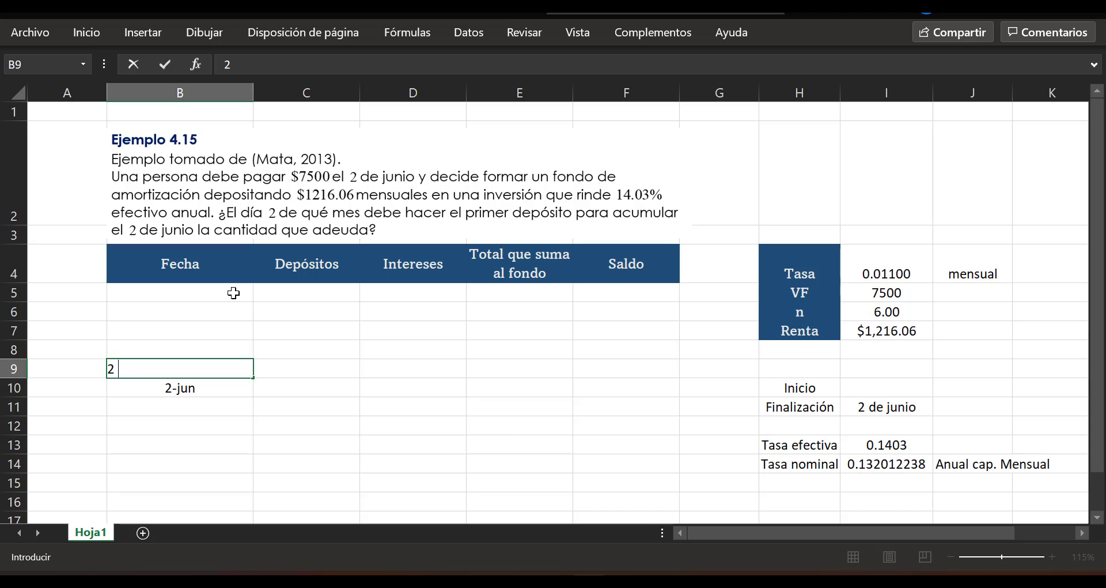
{"action": "type", "text": "-may"}
{"action": "key", "text": "Return"}
{"action": "key", "text": "Up"}
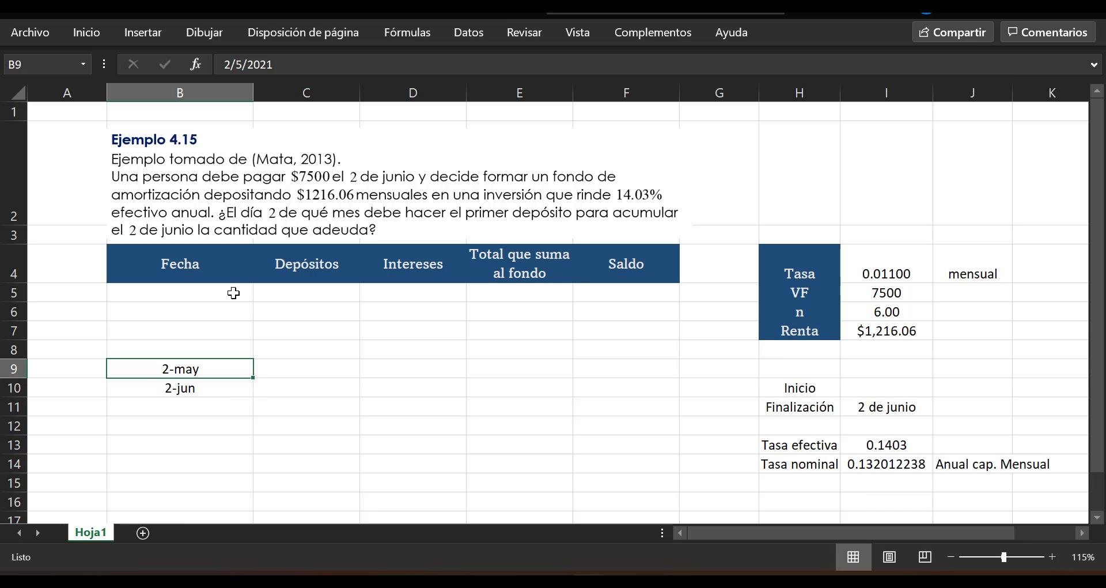
Step: Continue the Fecha column backwards with the dates 2-abr in B8 and 2-mar in B7
{"action": "key", "text": "Up"}
{"action": "type", "text": "2"}
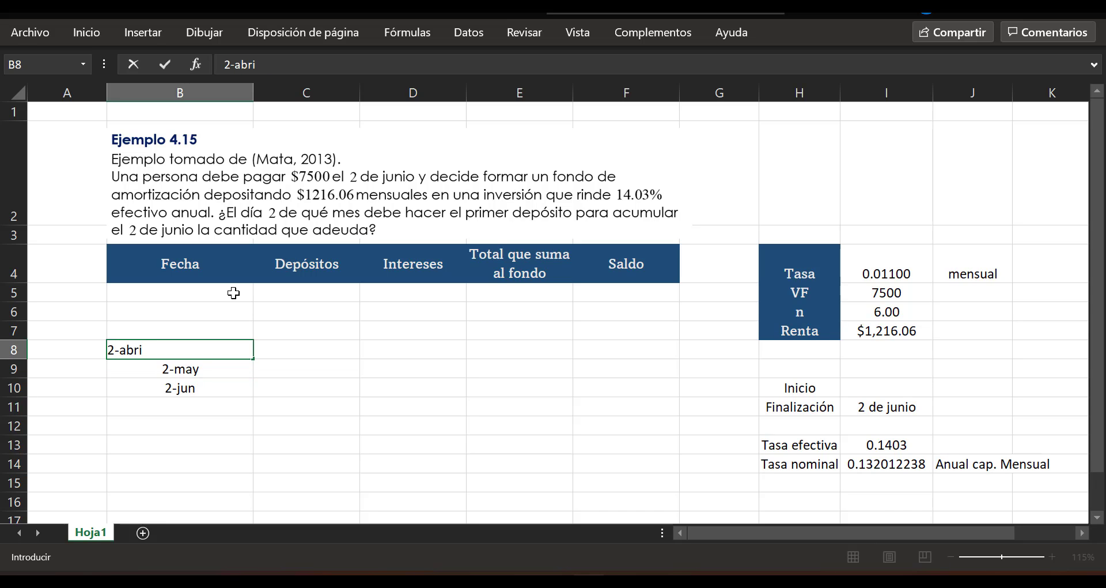
{"action": "type", "text": "-abril"}
{"action": "key", "text": "Up"}
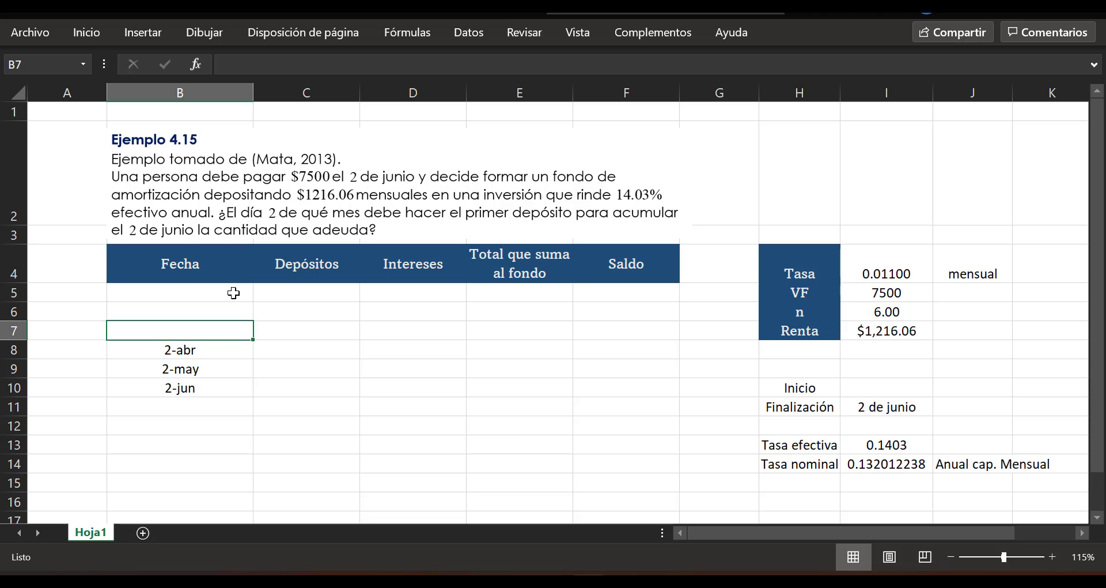
{"action": "type", "text": "2"}
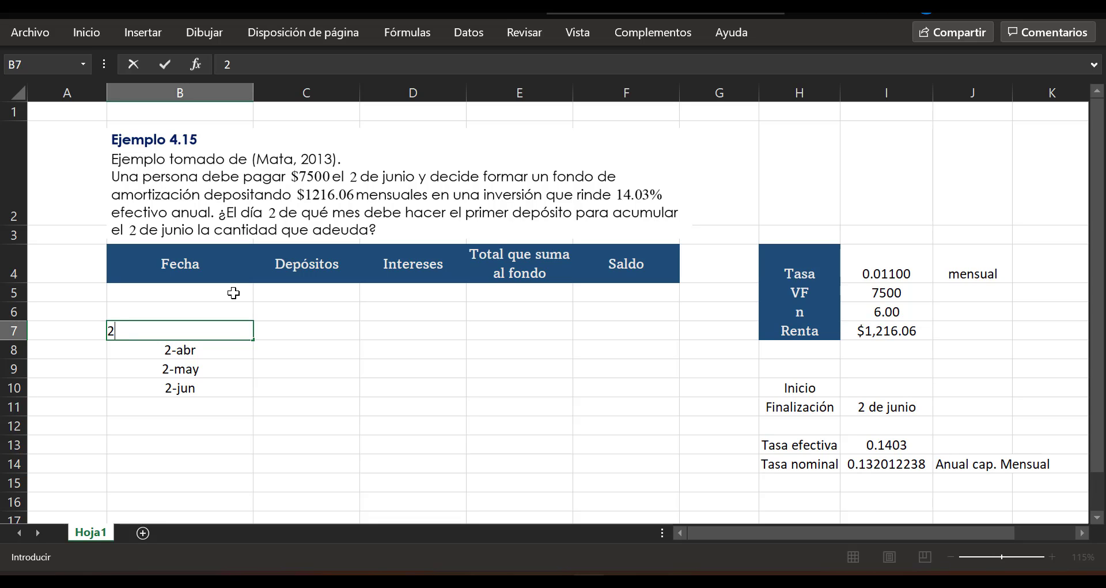
{"action": "type", "text": "-marz"}
{"action": "key", "text": "BackSpace"}
{"action": "key", "text": "Return"}
{"action": "key", "text": "Up"}
{"action": "key", "text": "Up"}
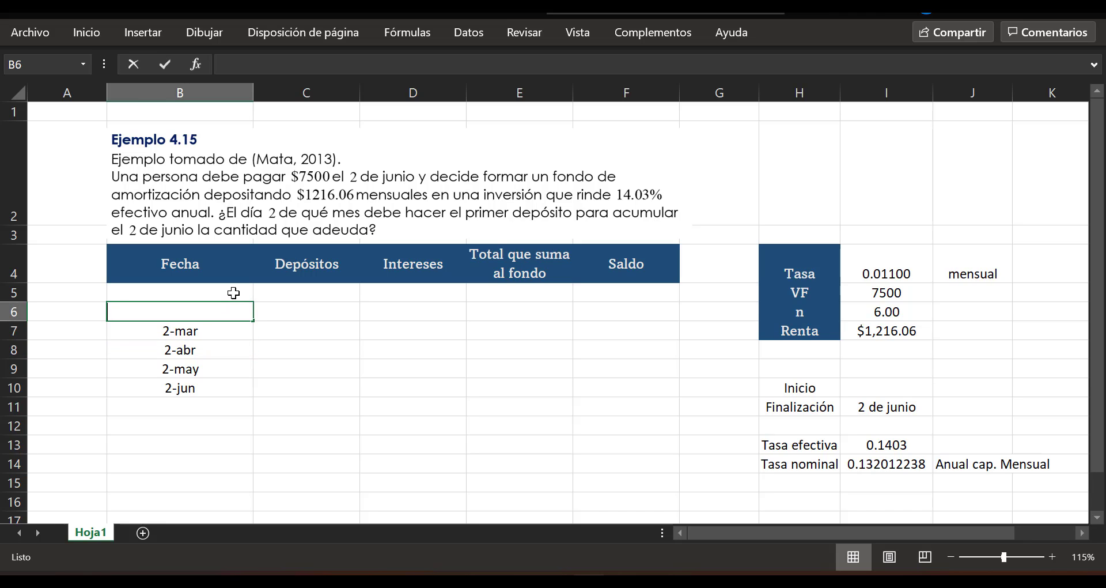
Step: Complete the Fecha column backwards with the dates 2-feb in B6 and 2-ene in B5
{"action": "type", "text": "2-feb"}
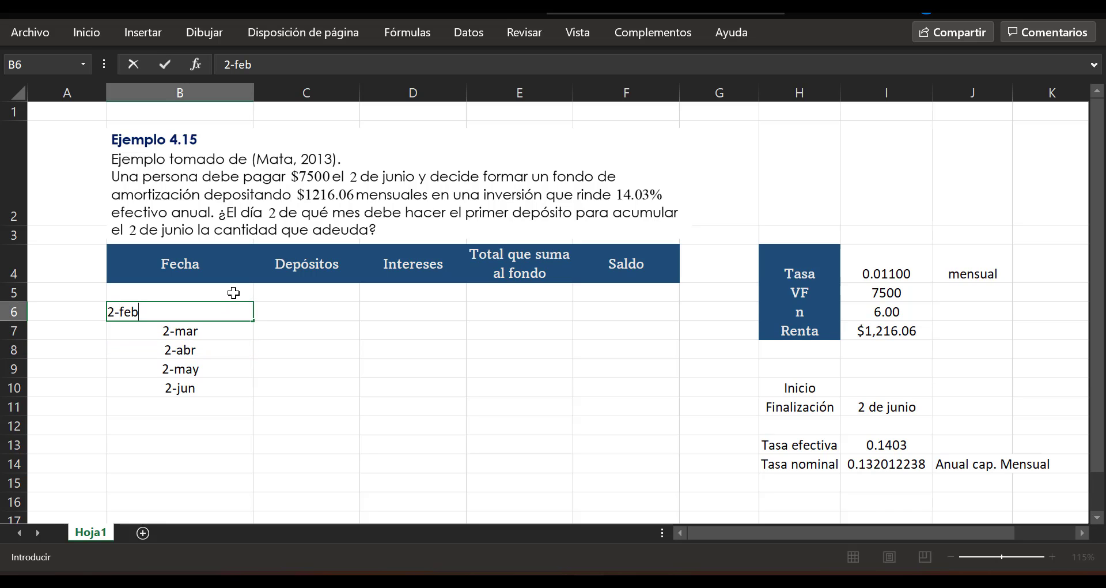
{"action": "key", "text": "Up"}
{"action": "type", "text": "2-en"}
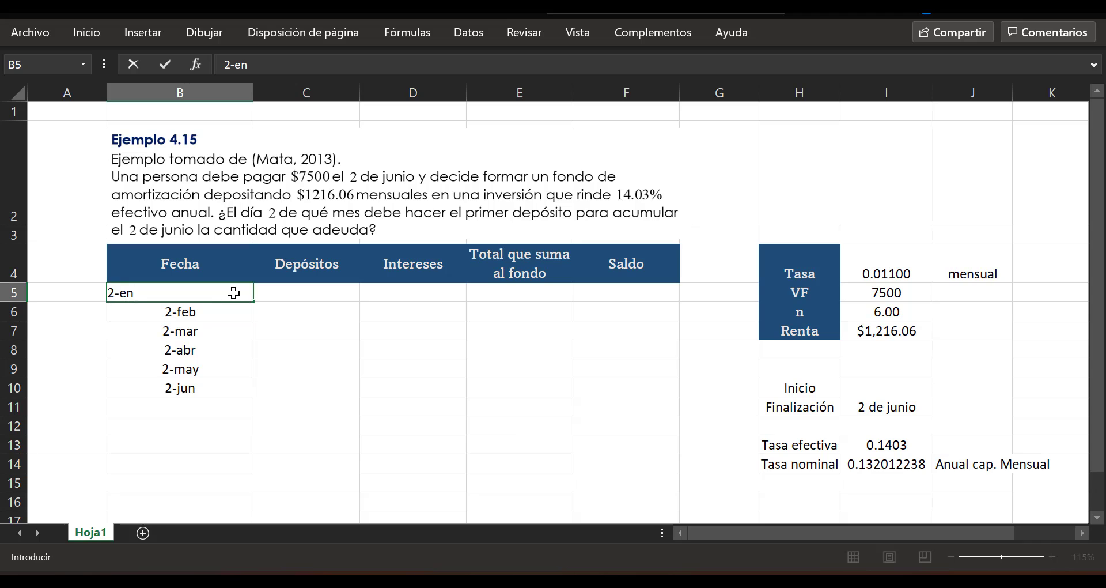
{"action": "type", "text": "e"}
{"action": "key", "text": "Tab"}
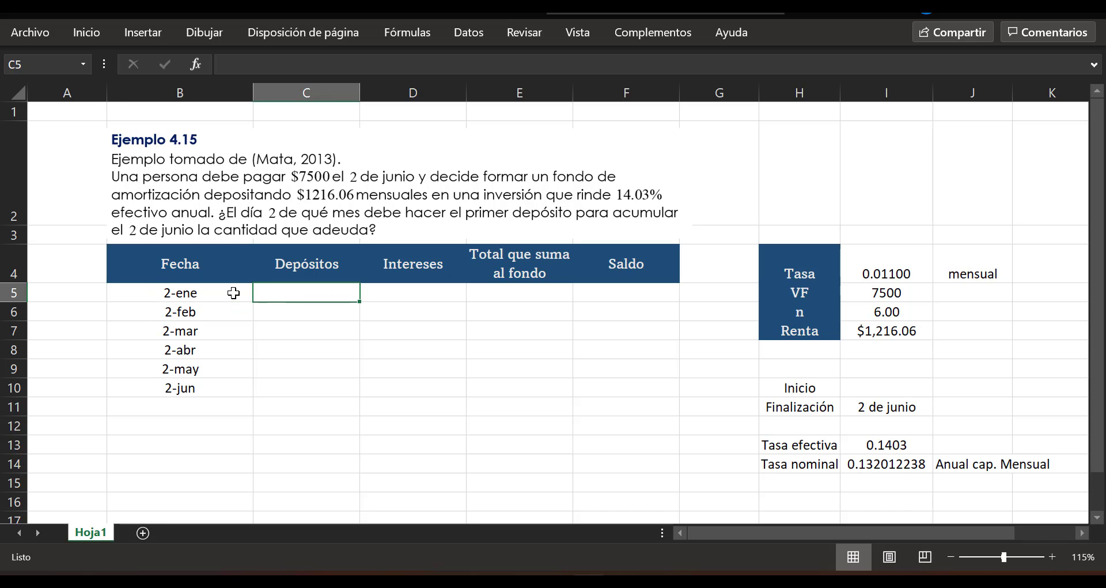
Step: Enter the deposit of $1216.06 in C5 and copy it down the Depósitos column through C10
{"action": "type", "text": "$12"}
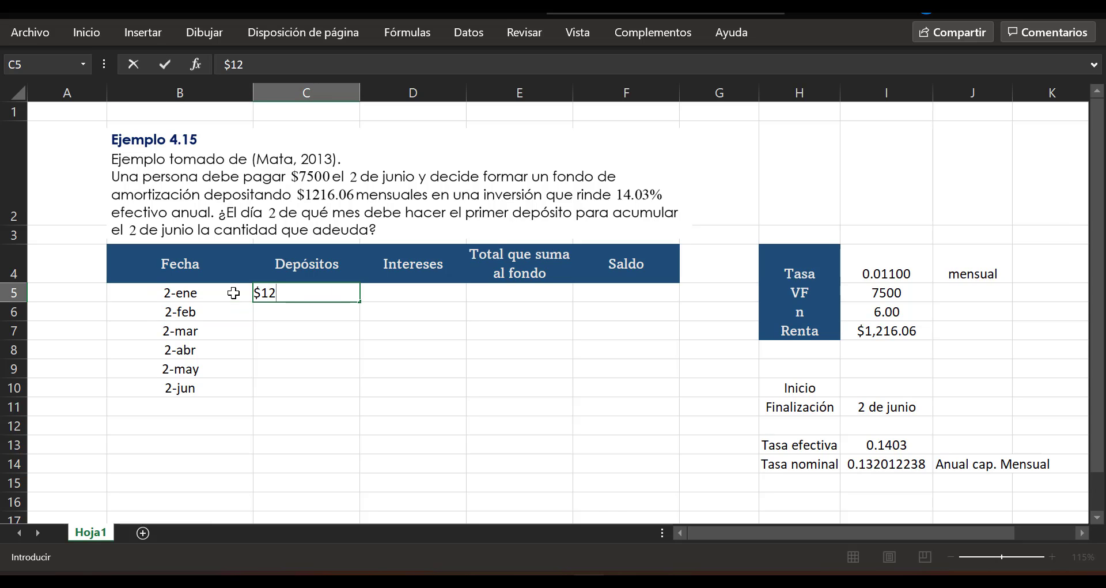
{"action": "type", "text": "16.06"}
{"action": "key", "text": "Return"}
{"action": "key", "text": "Up"}
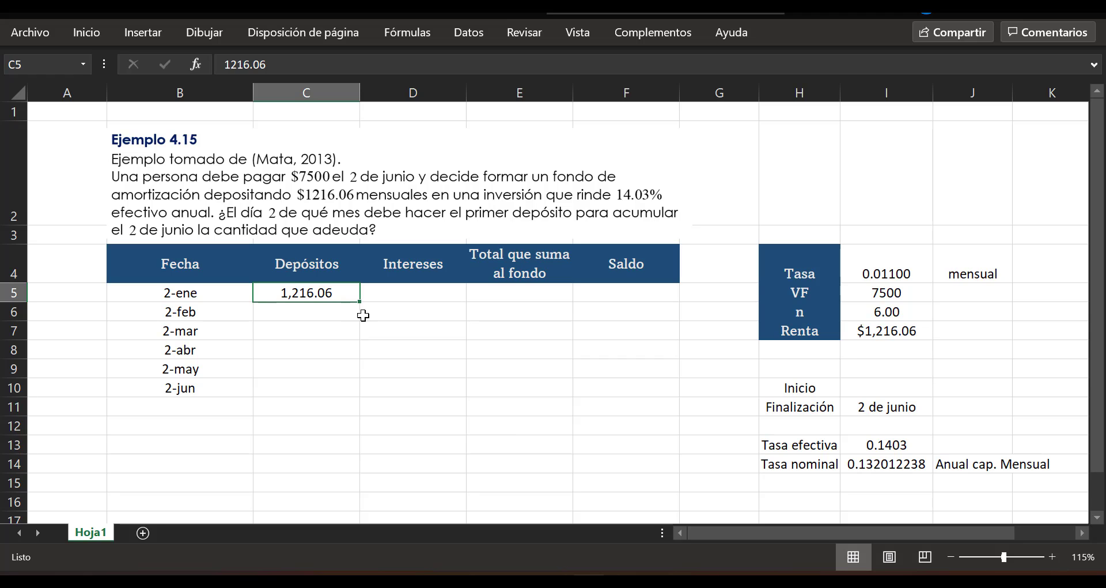
{"action": "left_click_drag", "start_coordinate": [360, 301], "coordinate": [335, 392]}
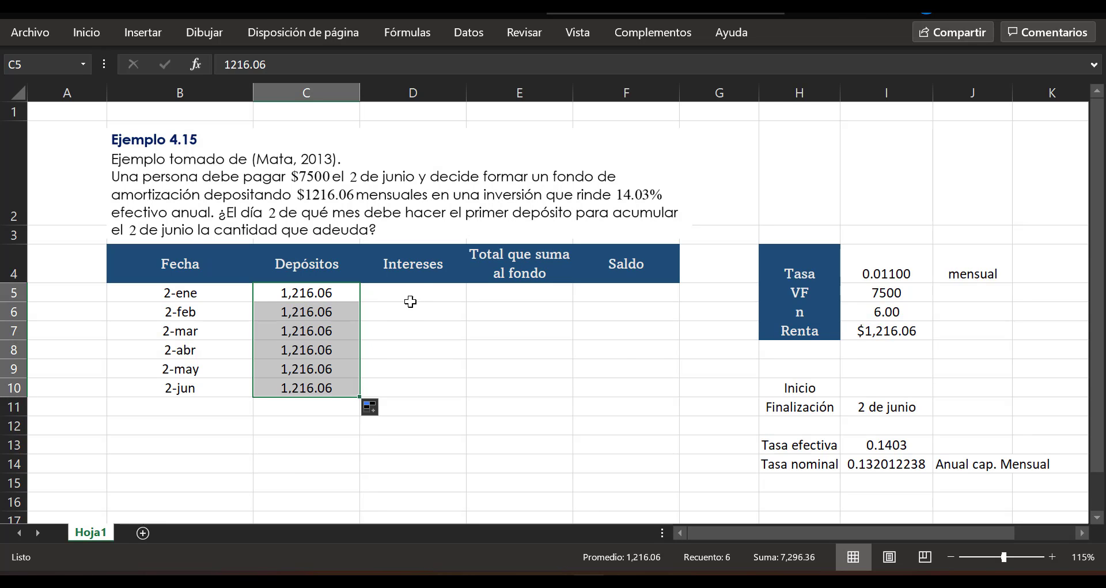
Step: For the 2-ene row, enter 0 as the interest in D5 and =C5 as the total added to the fund in E5
{"action": "left_click", "coordinate": [414, 290]}
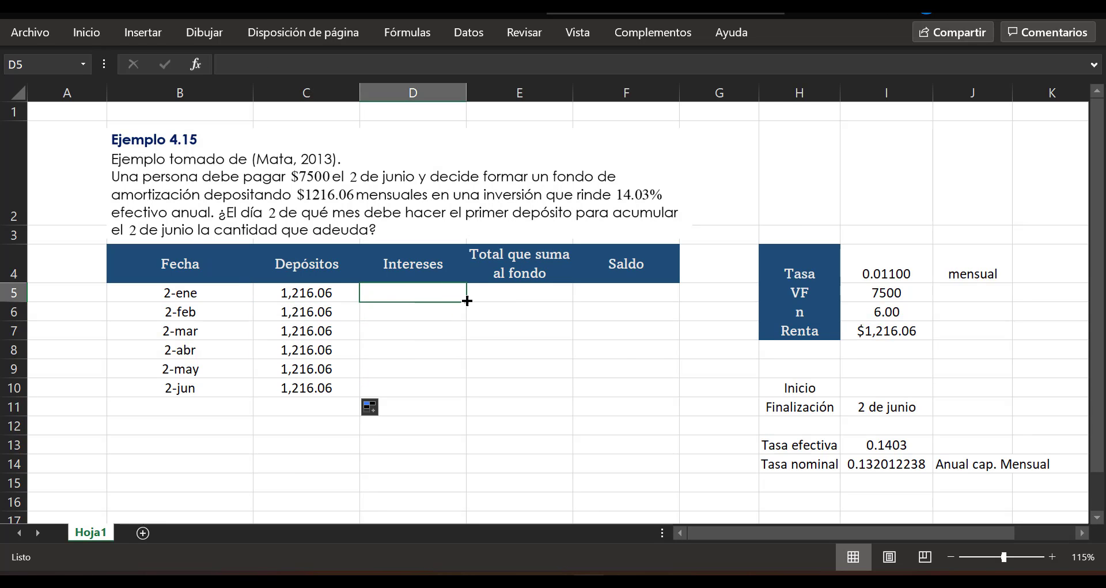
{"action": "type", "text": "0"}
{"action": "left_click", "coordinate": [507, 297]}
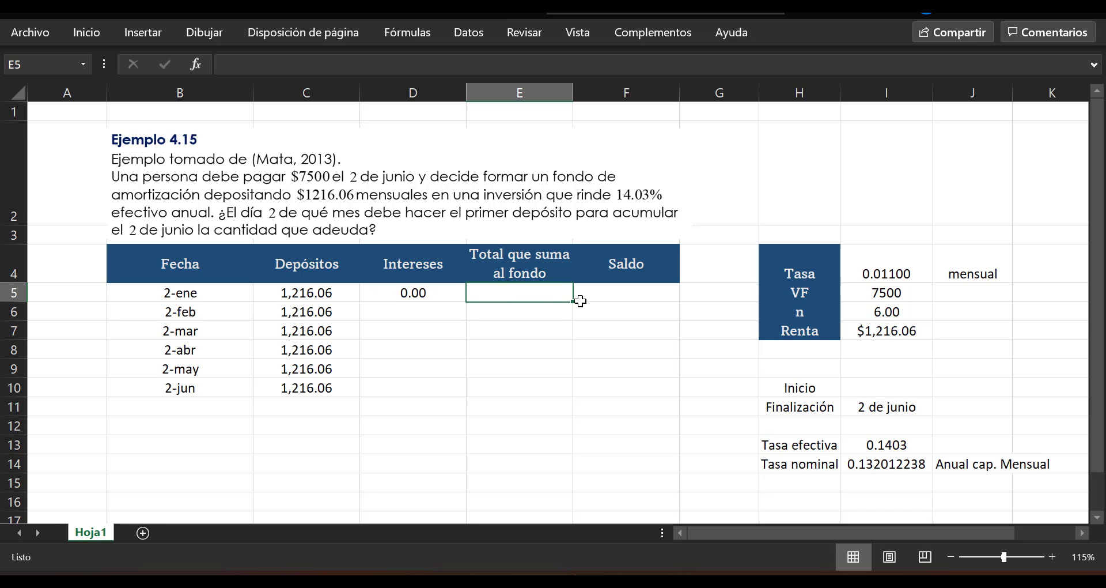
{"action": "type", "text": "="}
{"action": "left_click", "coordinate": [344, 291]}
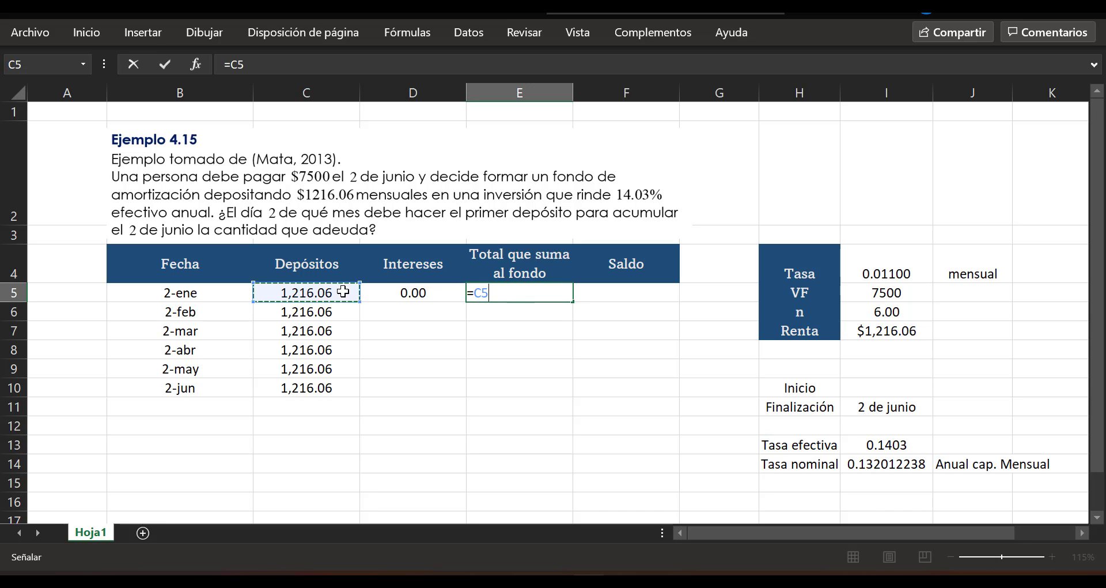
{"action": "key", "text": "Return"}
Step: Set the first Saldo value in F5 with the formula =E5
{"action": "left_click", "coordinate": [607, 288]}
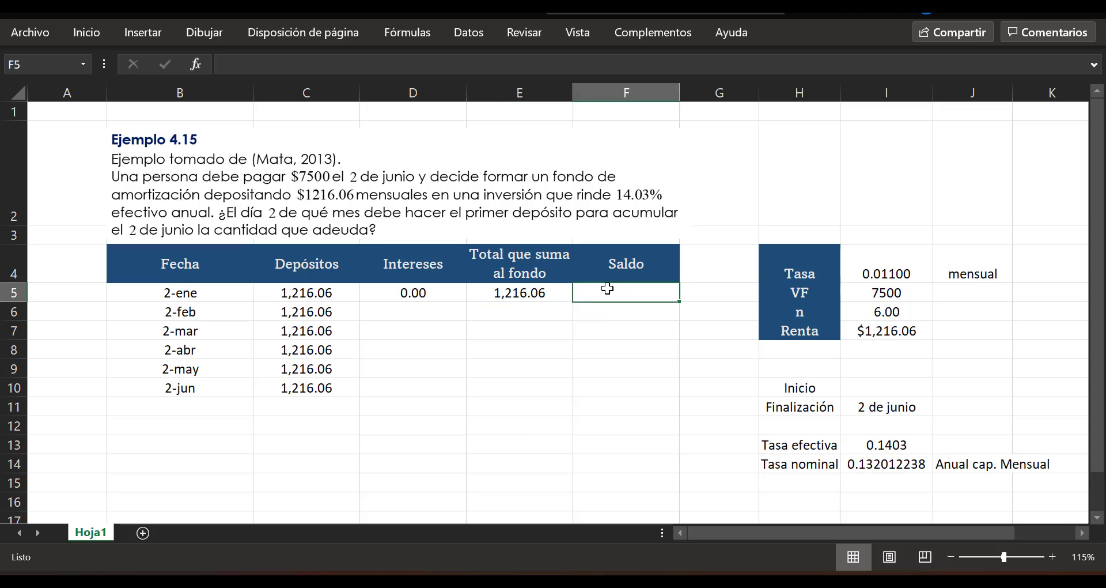
{"action": "type", "text": "="}
{"action": "left_click", "coordinate": [517, 293]}
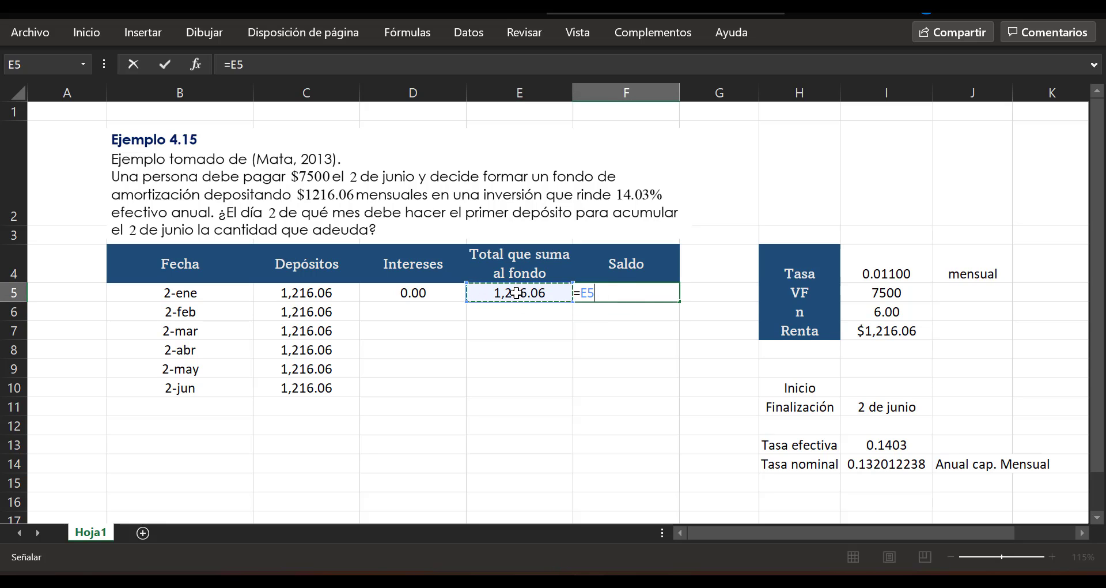
{"action": "key", "text": "Return"}
Step: Calculate the February interest in D6 as the rate times the previous balance, =I4*F5
{"action": "left_click", "coordinate": [395, 314]}
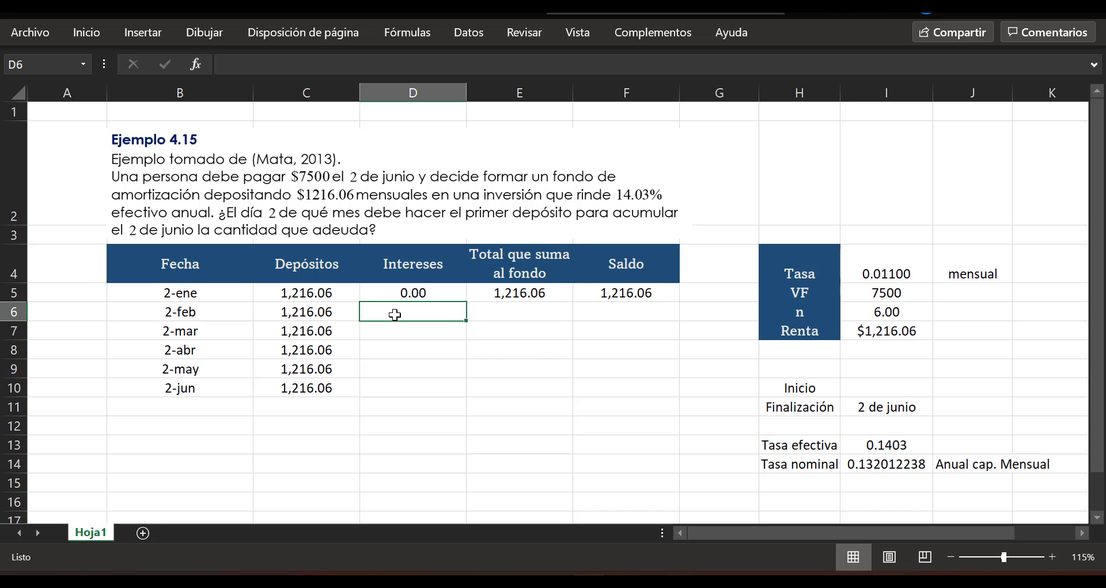
{"action": "type", "text": "="}
{"action": "left_click", "coordinate": [869, 273]}
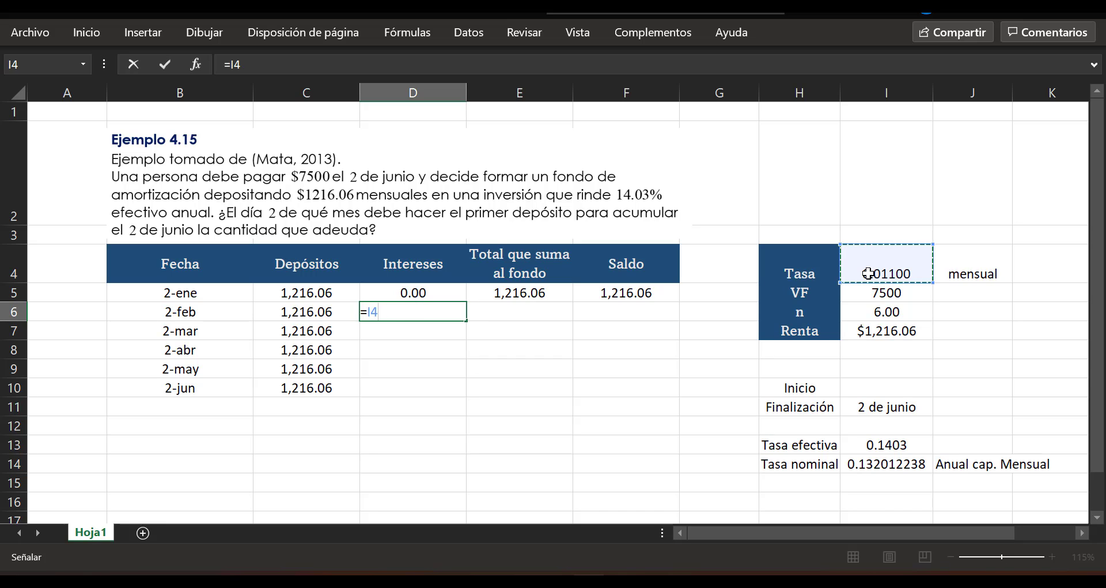
{"action": "type", "text": "*"}
{"action": "left_click", "coordinate": [608, 291]}
{"action": "key", "text": "Return"}
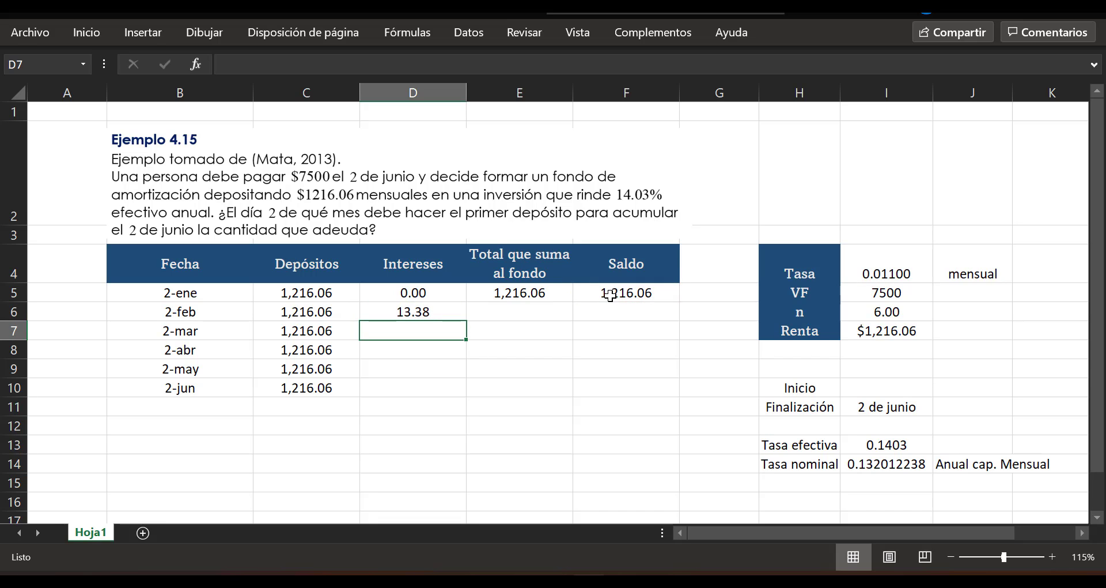
Step: Calculate February's total added to the fund in E6 with =C6+D6
{"action": "left_click", "coordinate": [498, 310]}
{"action": "type", "text": "="}
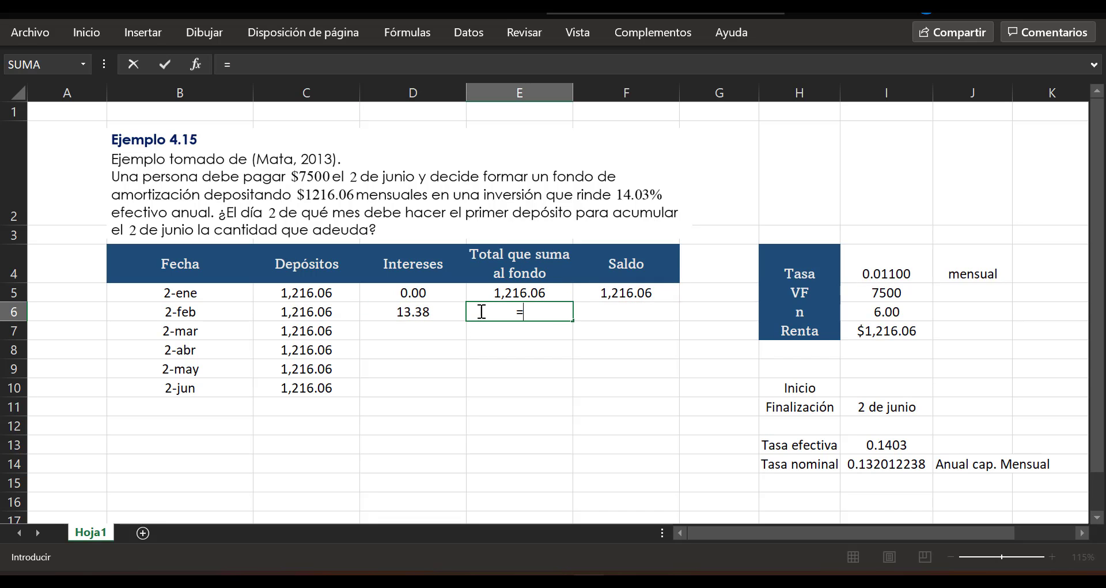
{"action": "left_click", "coordinate": [304, 319]}
{"action": "type", "text": "+"}
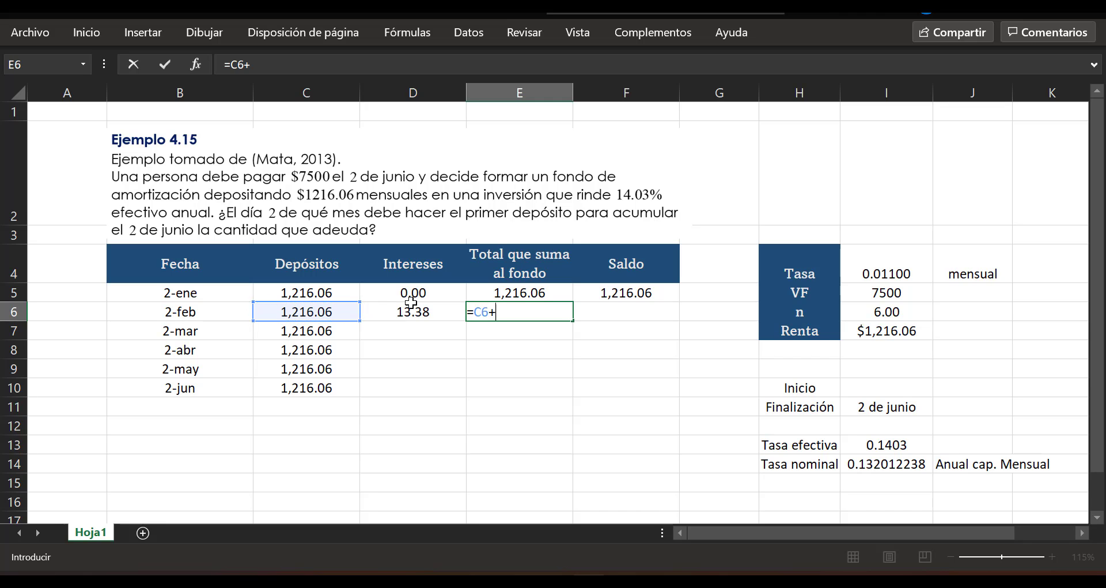
{"action": "left_click", "coordinate": [421, 310]}
{"action": "key", "text": "Return"}
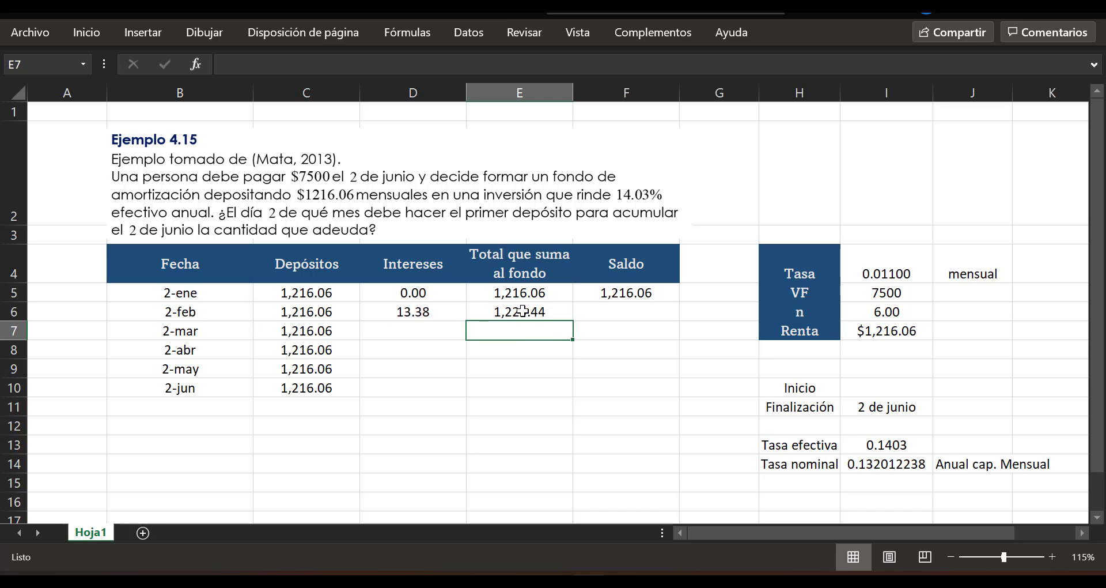
Step: Calculate the February balance in F6 with the formula =F5+E6
{"action": "left_click", "coordinate": [607, 308]}
{"action": "type", "text": "="}
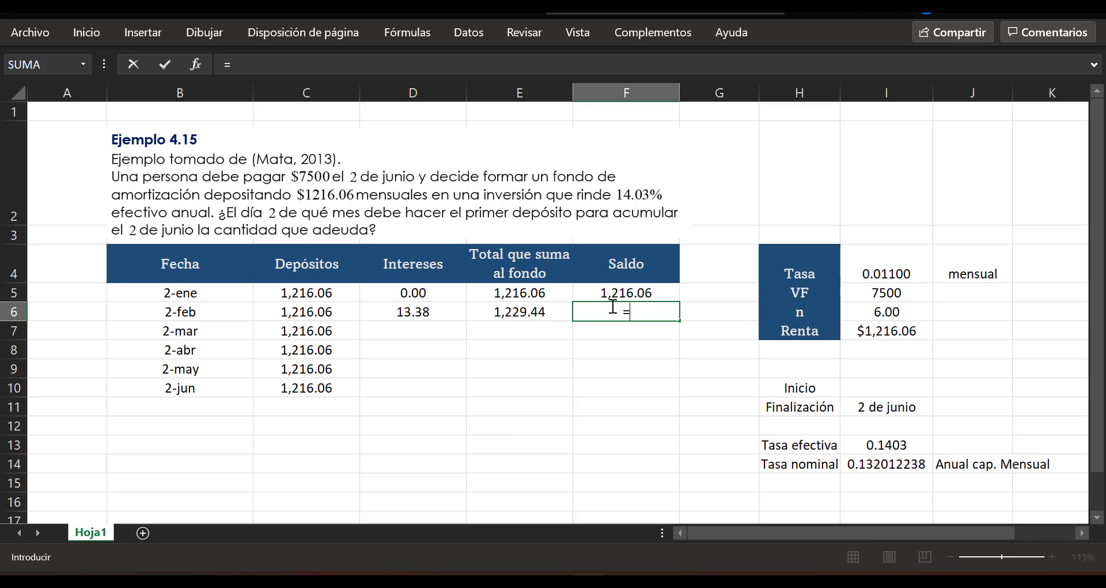
{"action": "left_click", "coordinate": [616, 293]}
{"action": "type", "text": "+"}
{"action": "left_click", "coordinate": [524, 312]}
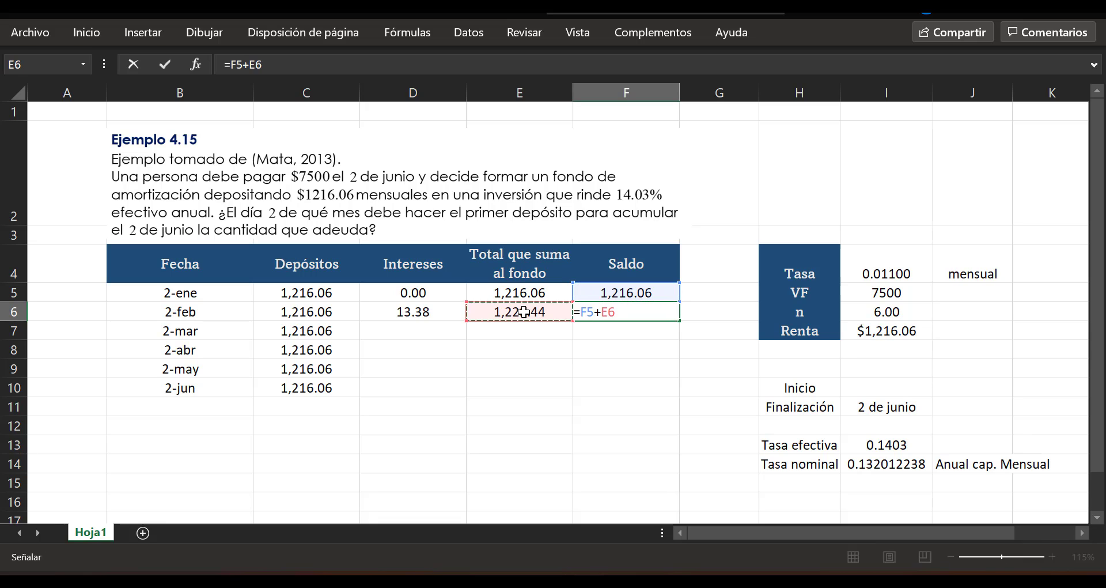
{"action": "key", "text": "Return"}
Step: Make the balance reference in the D6 interest formula absolute, giving =I4*$F$5
{"action": "left_click_drag", "start_coordinate": [413, 312], "coordinate": [501, 312]}
{"action": "left_click", "coordinate": [408, 311]}
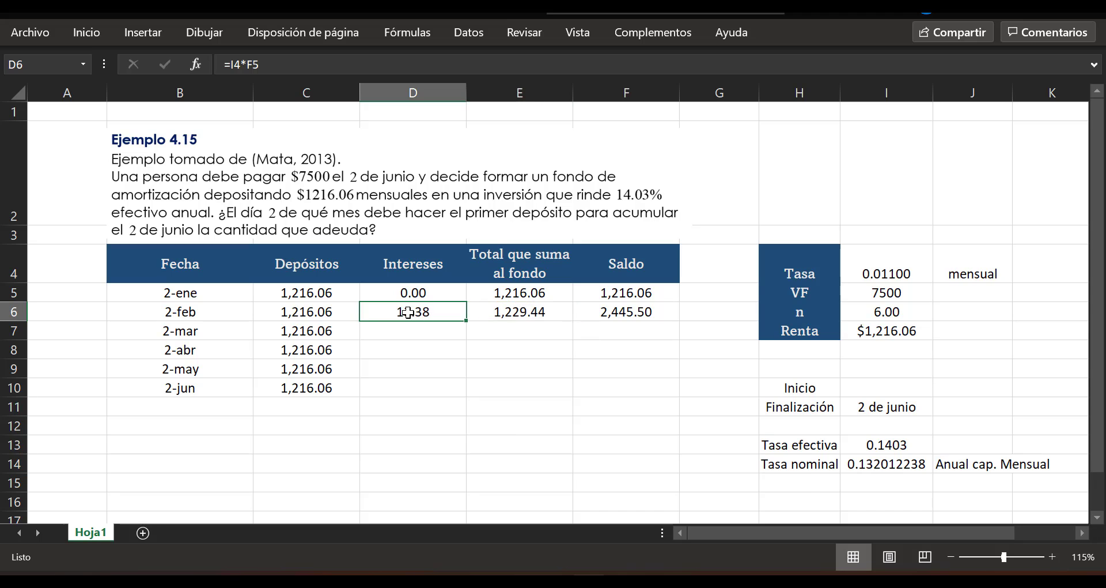
{"action": "left_click", "coordinate": [249, 64]}
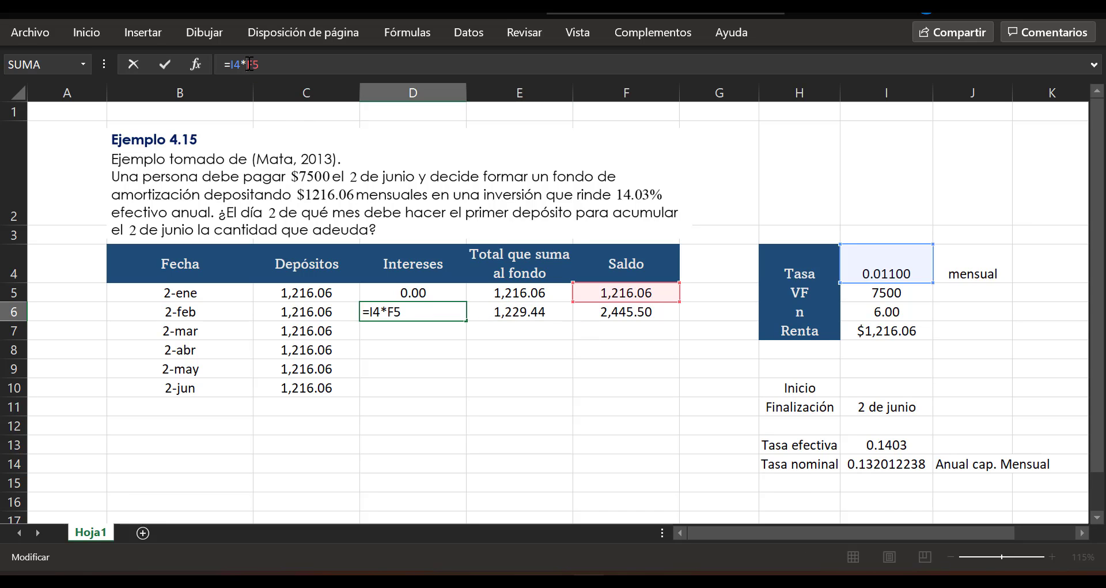
{"action": "type", "text": "$"}
{"action": "type", "text": "$"}
{"action": "key", "text": "Return"}
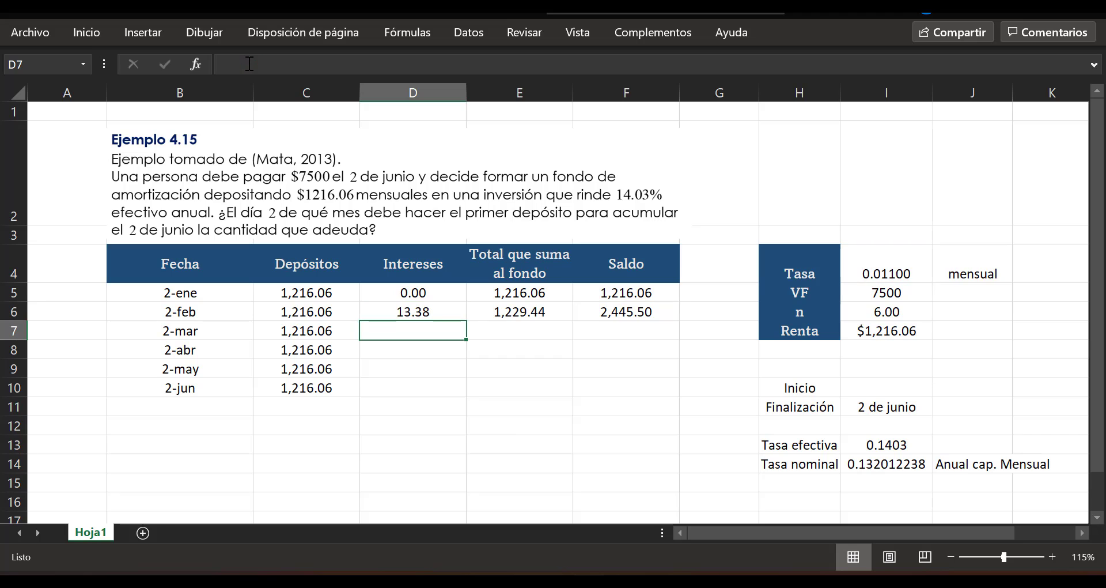
Step: Fill the formulas of D6:F6 down through the 2-jun row
{"action": "left_click_drag", "start_coordinate": [408, 308], "coordinate": [672, 392]}
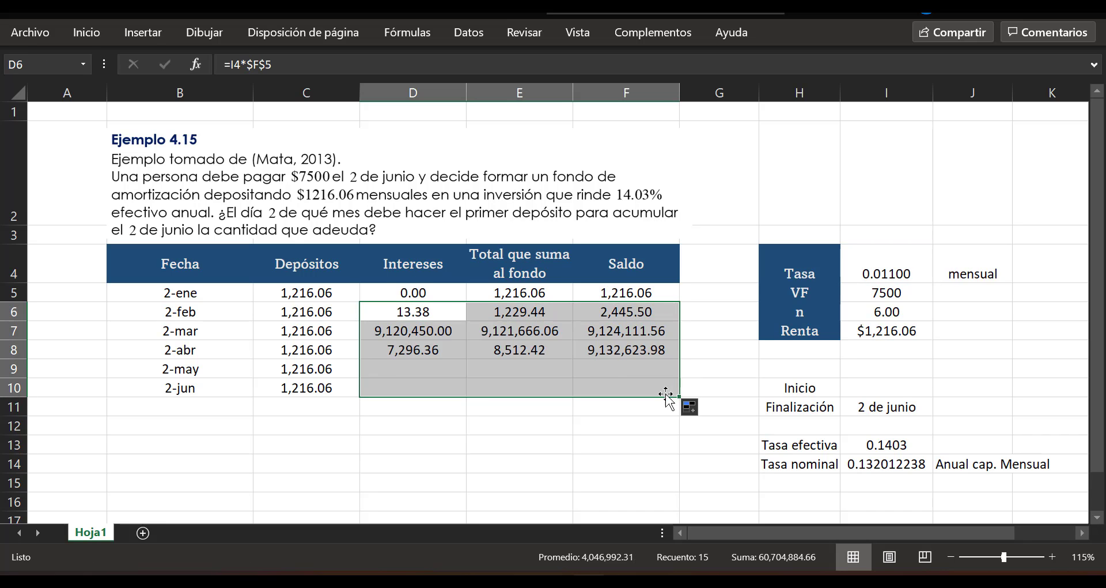
{"action": "left_click", "coordinate": [651, 373]}
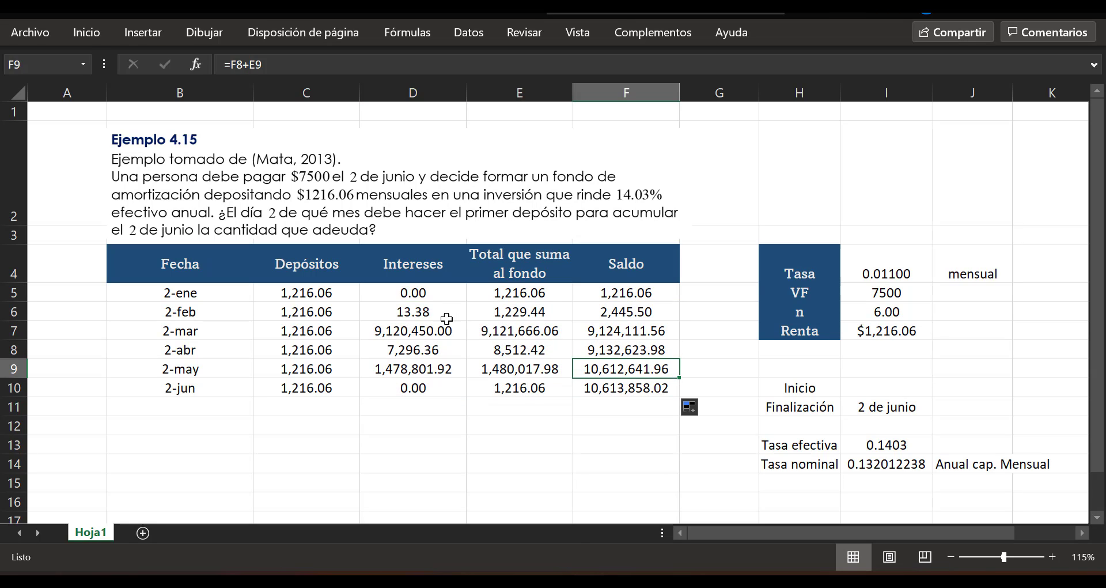
Step: Check the cell references behind the interest, total and balance values in rows 5 and 6
{"action": "left_click", "coordinate": [448, 316]}
{"action": "left_click", "coordinate": [487, 311]}
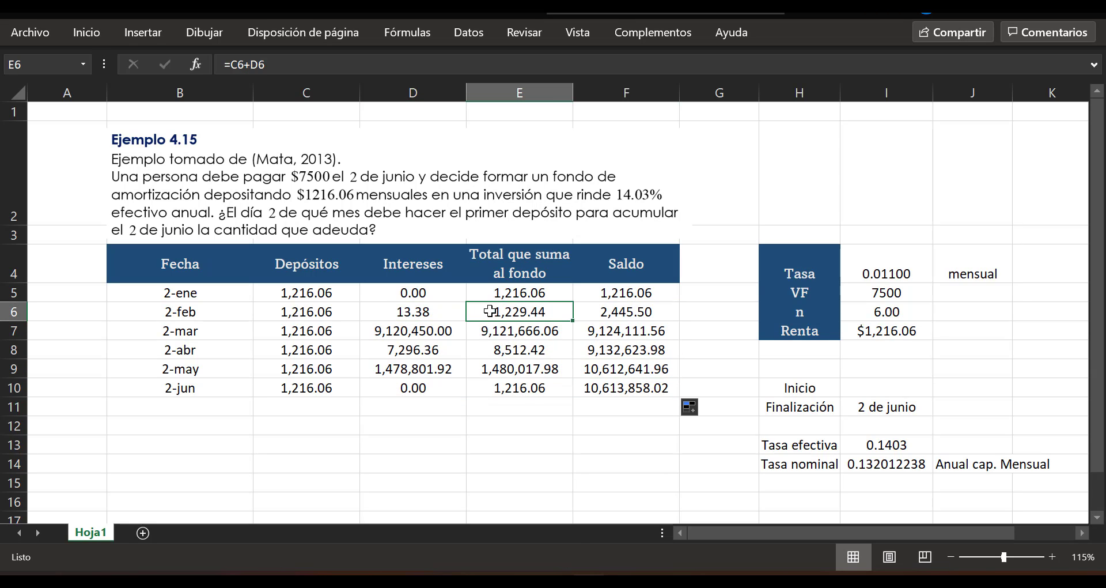
{"action": "double_click", "coordinate": [499, 312]}
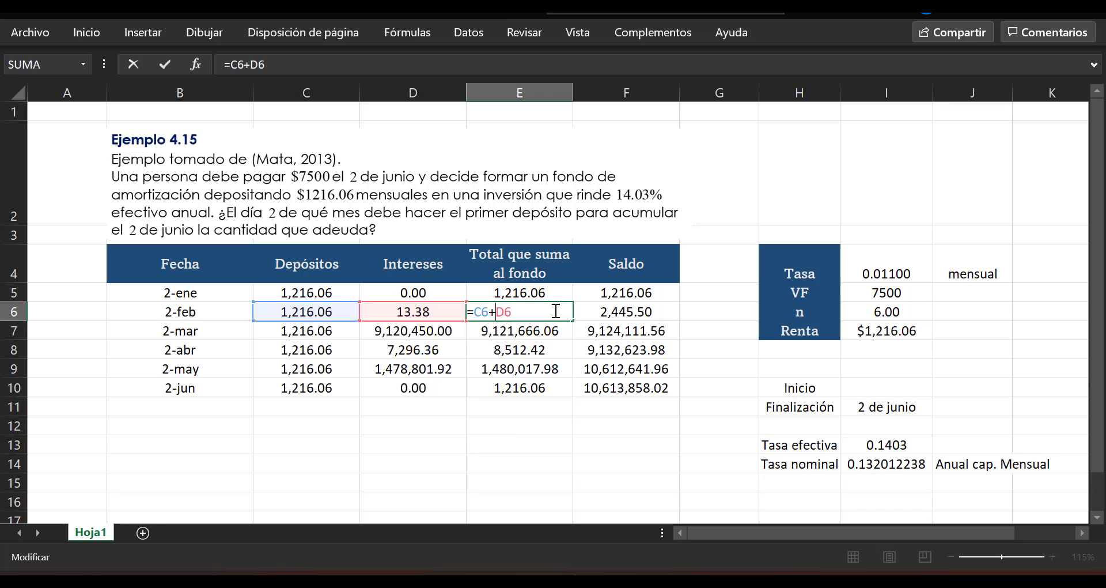
{"action": "key", "text": "Return"}
{"action": "double_click", "coordinate": [616, 311]}
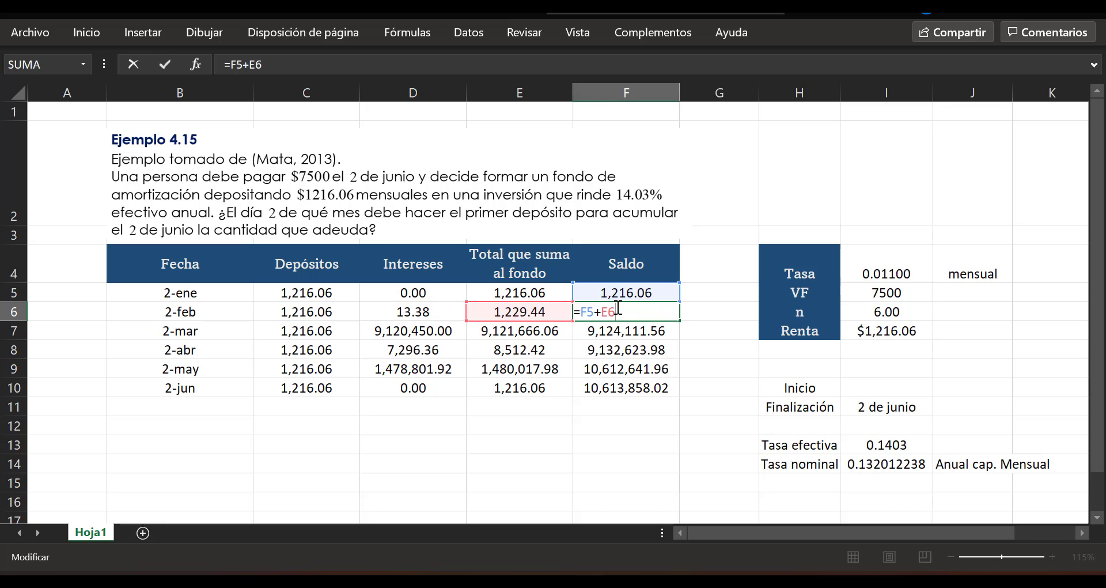
{"action": "key", "text": "Return"}
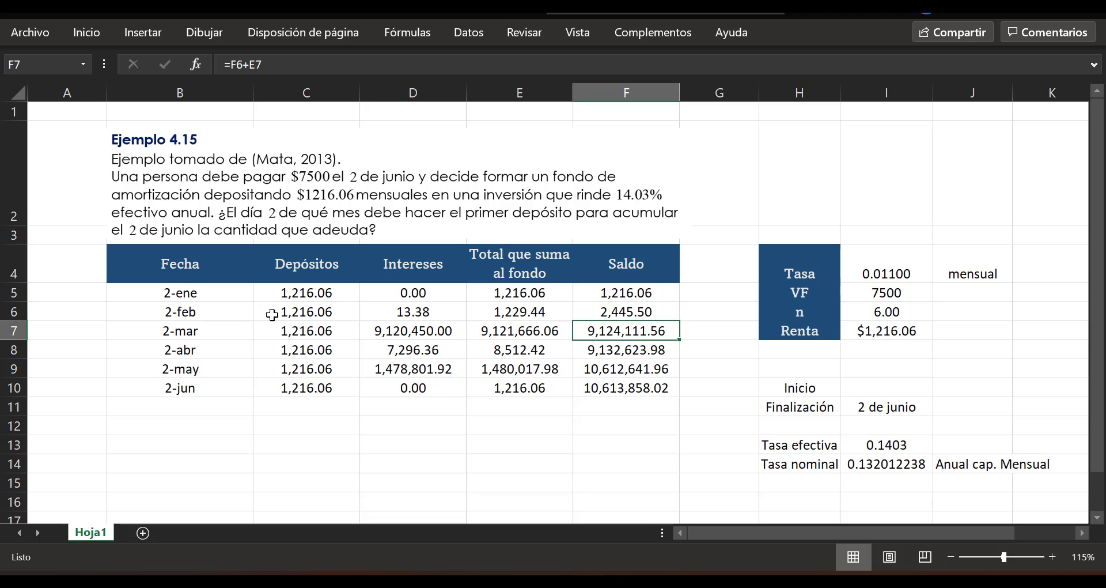
{"action": "left_click", "coordinate": [406, 293]}
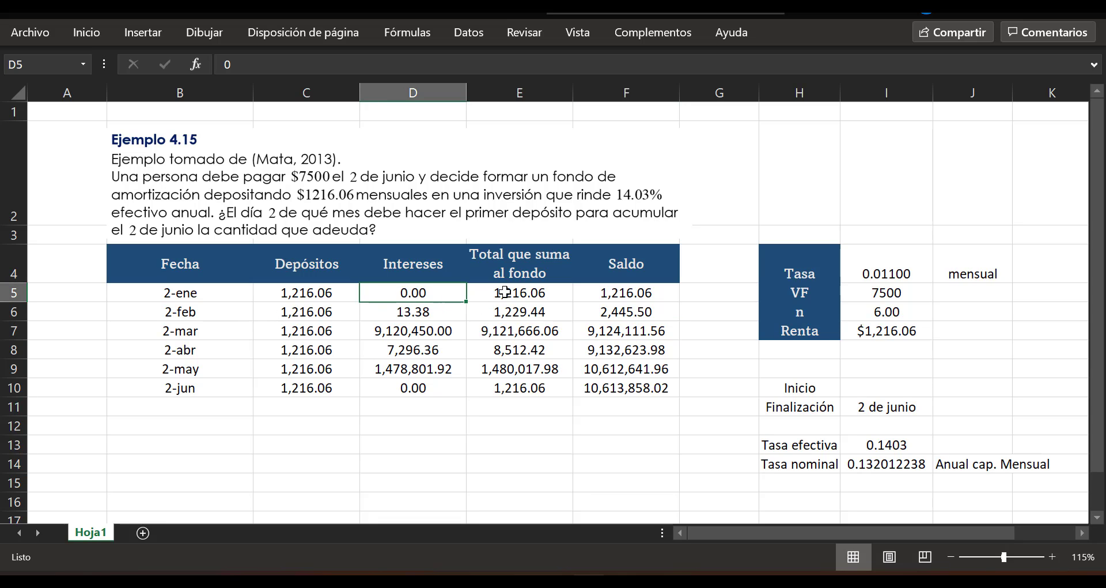
{"action": "left_click", "coordinate": [505, 292]}
Step: Clear the February interest formula in D6 and re-enter it as =F5*I4
{"action": "left_click", "coordinate": [431, 312]}
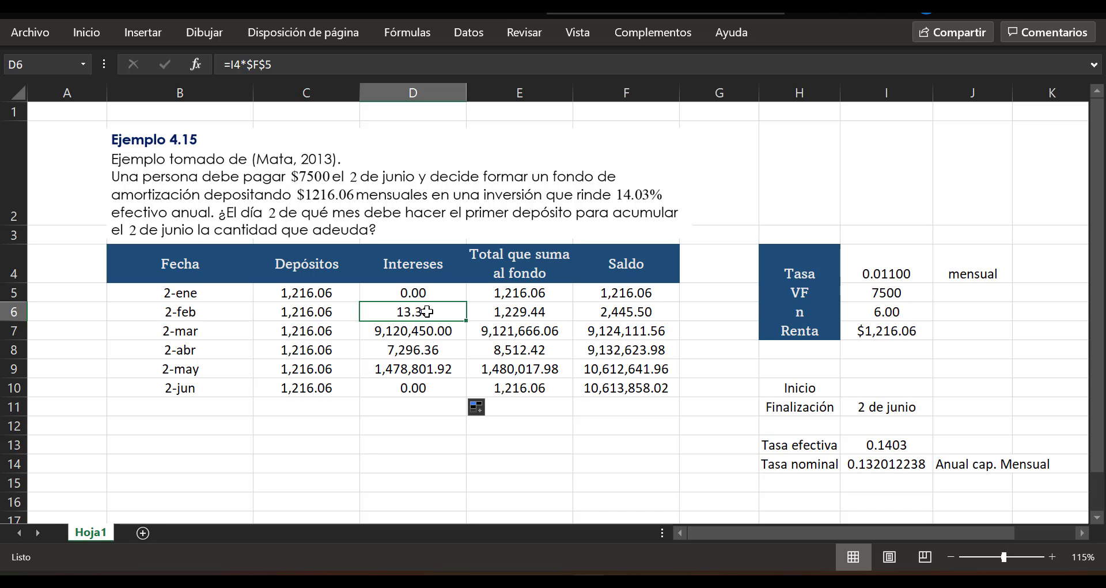
{"action": "double_click", "coordinate": [427, 311]}
{"action": "left_click", "coordinate": [412, 432]}
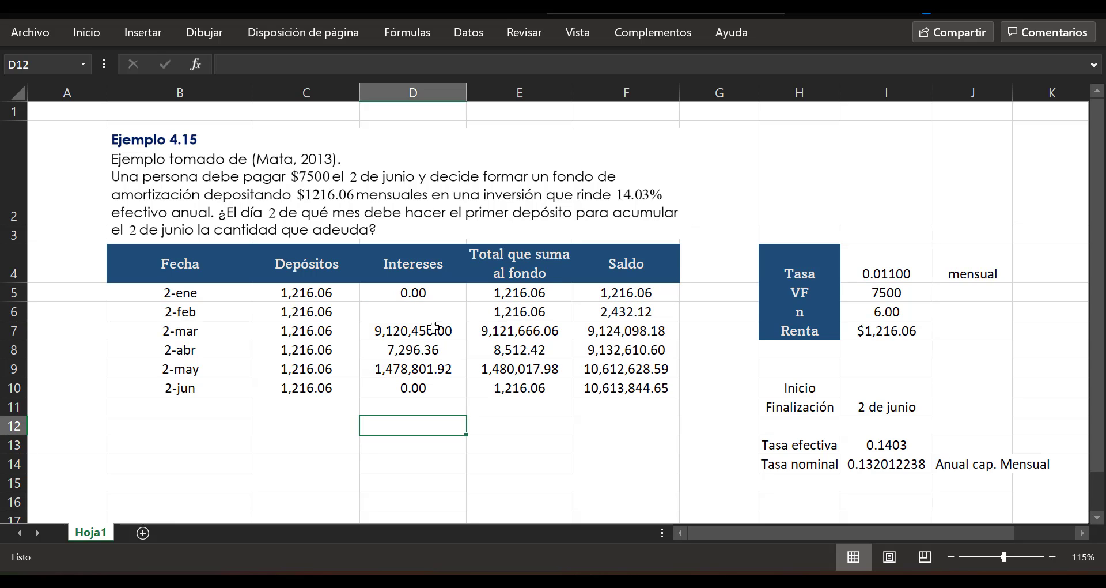
{"action": "left_click", "coordinate": [431, 311]}
{"action": "type", "text": "="}
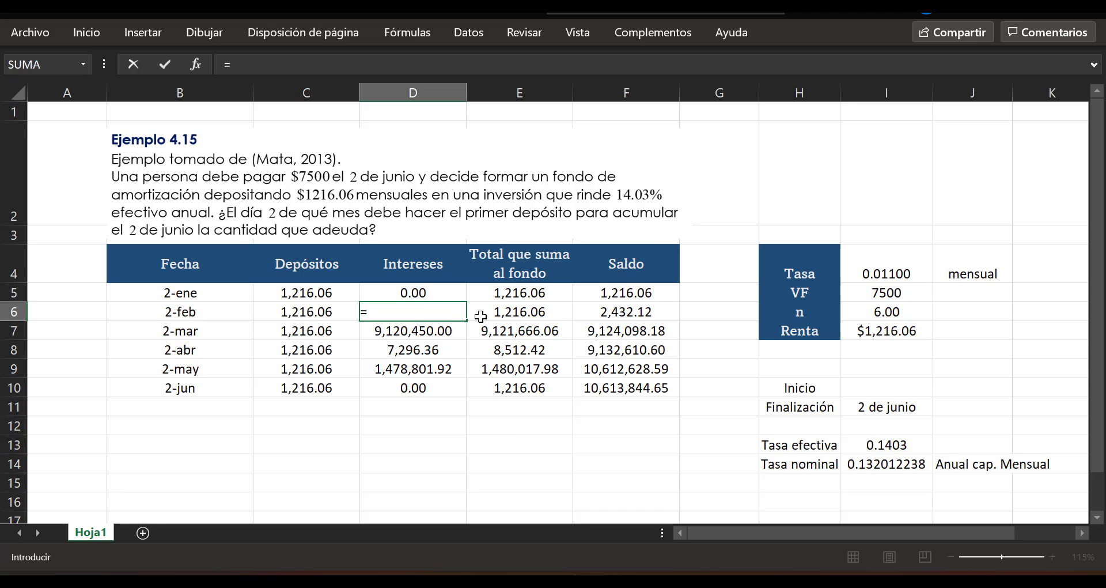
{"action": "left_click", "coordinate": [645, 295]}
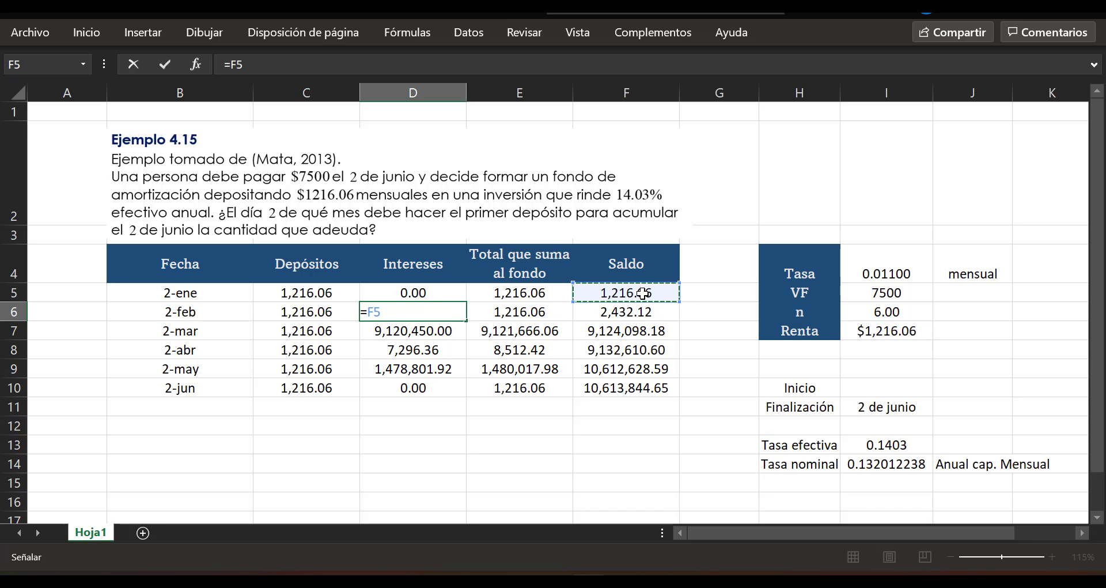
{"action": "type", "text": "*"}
{"action": "left_click", "coordinate": [859, 277]}
Step: Make the rate reference in the D6 interest formula absolute, giving =F5*$I$4
{"action": "left_click", "coordinate": [388, 313]}
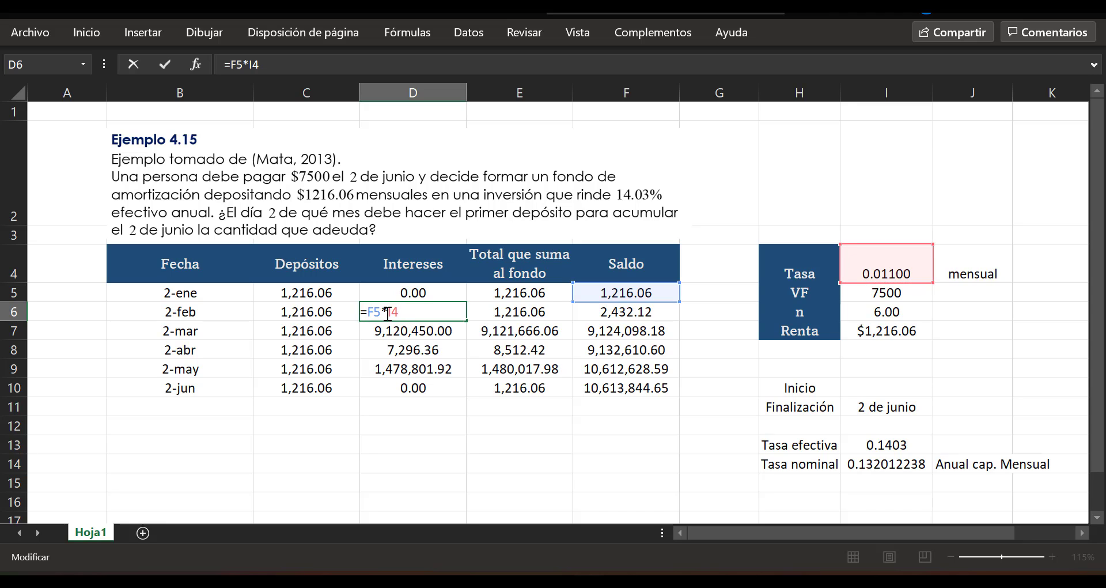
{"action": "type", "text": "$"}
{"action": "key", "text": "Right"}
{"action": "type", "text": "$"}
{"action": "key", "text": "Return"}
{"action": "left_click", "coordinate": [392, 313]}
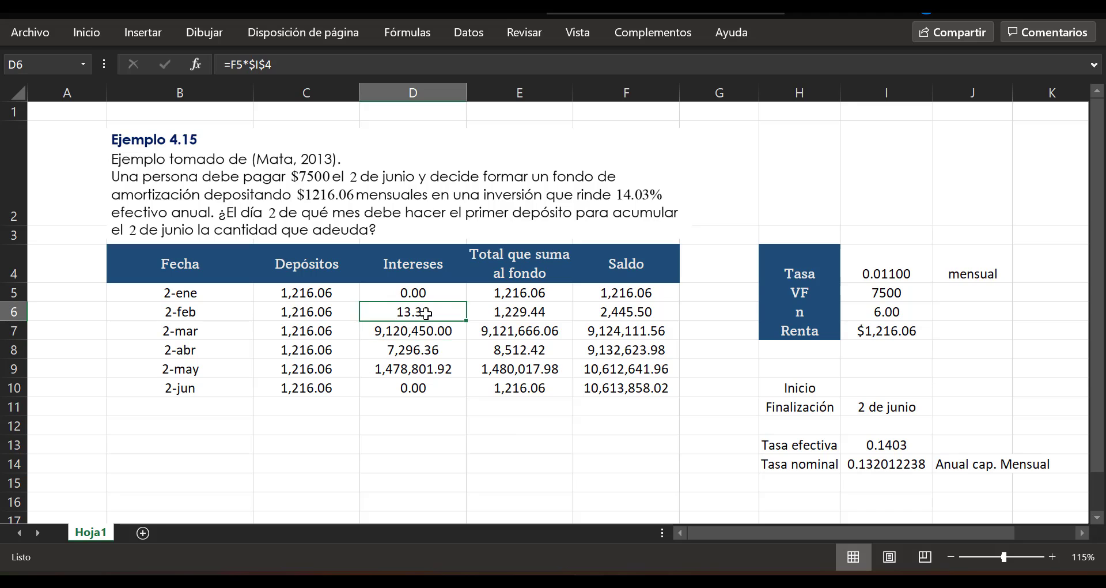
Step: Fill the D6 interest formula down through D10 and check the copied interest formulas and the final 2-jun balance
{"action": "left_click_drag", "start_coordinate": [465, 320], "coordinate": [459, 392]}
{"action": "left_click", "coordinate": [430, 327]}
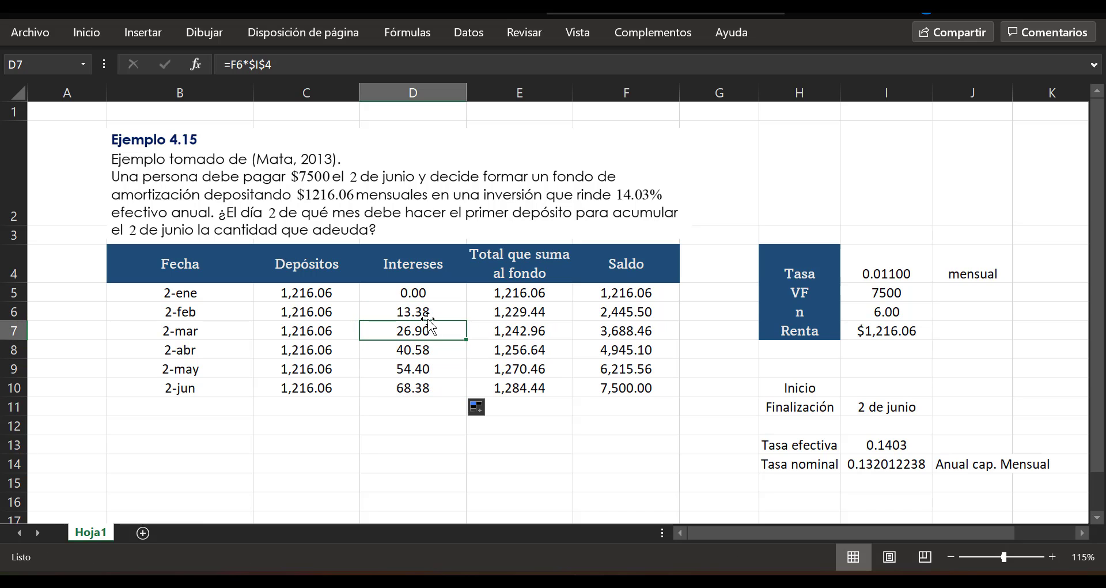
{"action": "left_click", "coordinate": [419, 387]}
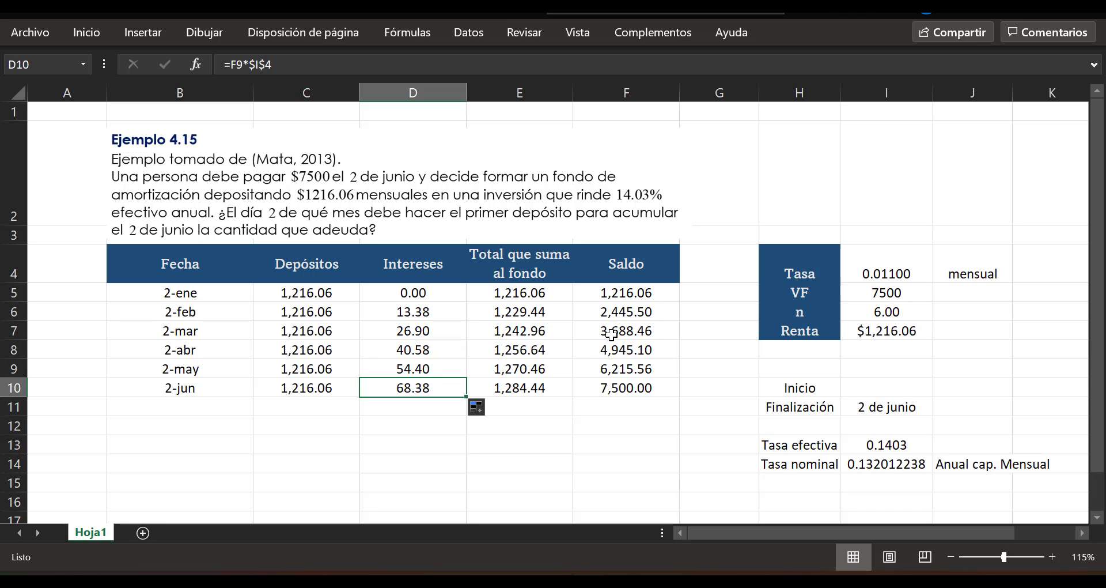
{"action": "left_click", "coordinate": [621, 386]}
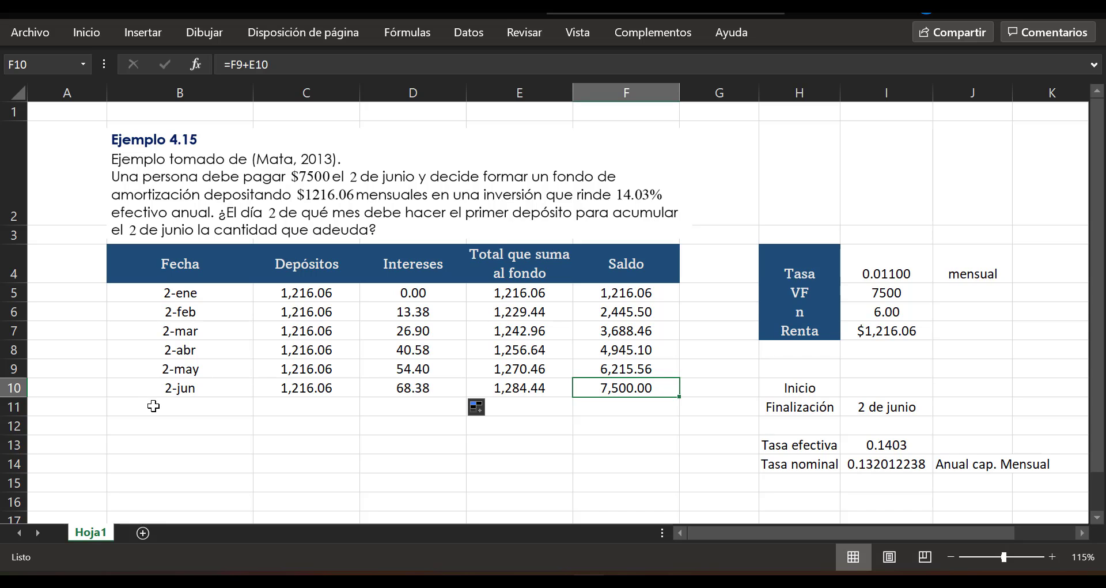
{"action": "left_click_drag", "start_coordinate": [156, 407], "coordinate": [595, 408]}
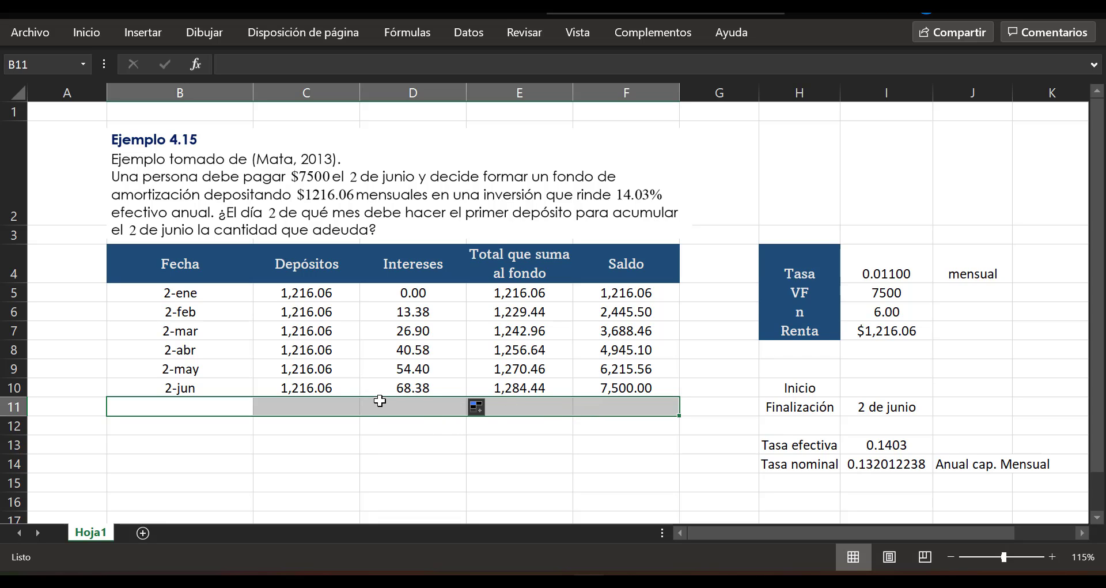
{"action": "left_click", "coordinate": [430, 403]}
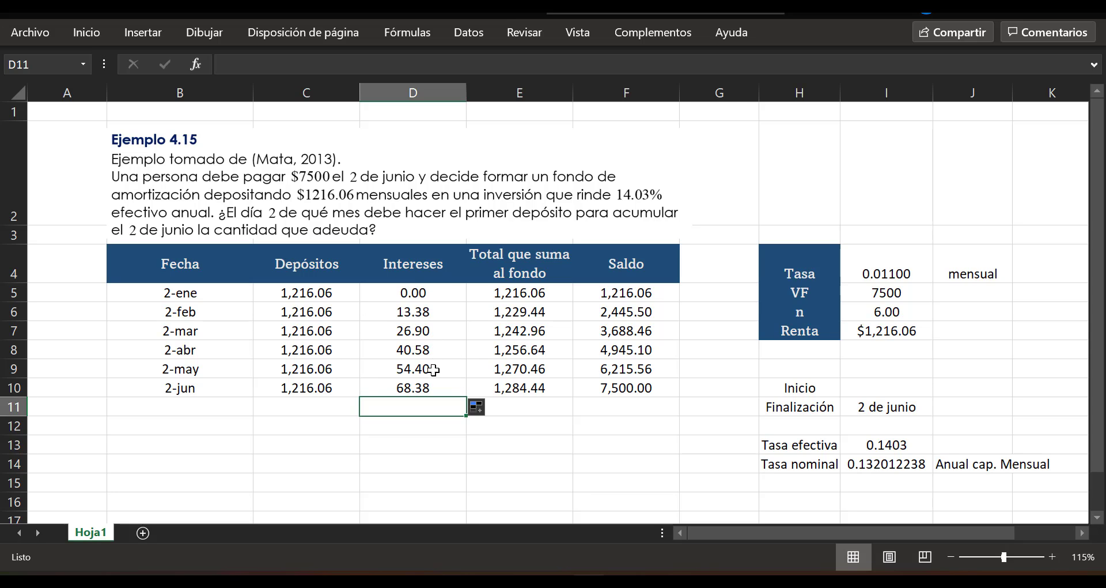
{"action": "left_click", "coordinate": [353, 406]}
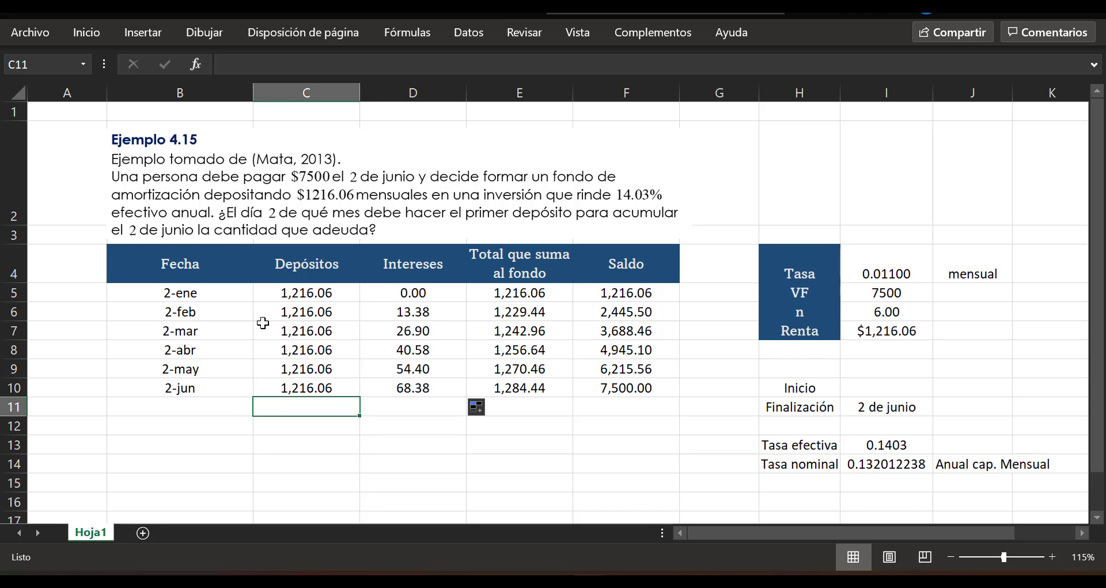
{"action": "left_click", "coordinate": [623, 388]}
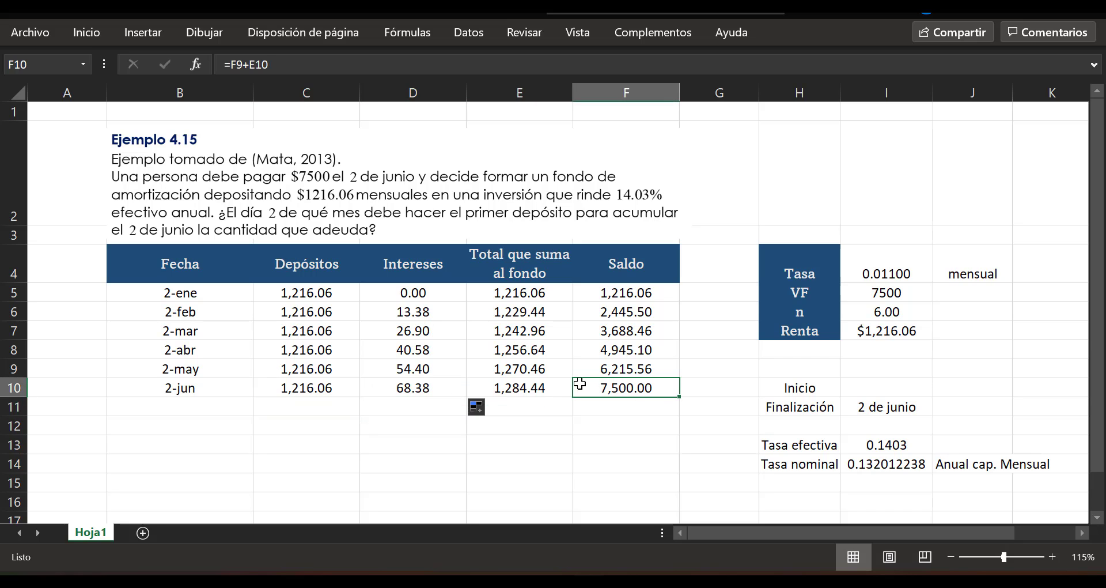